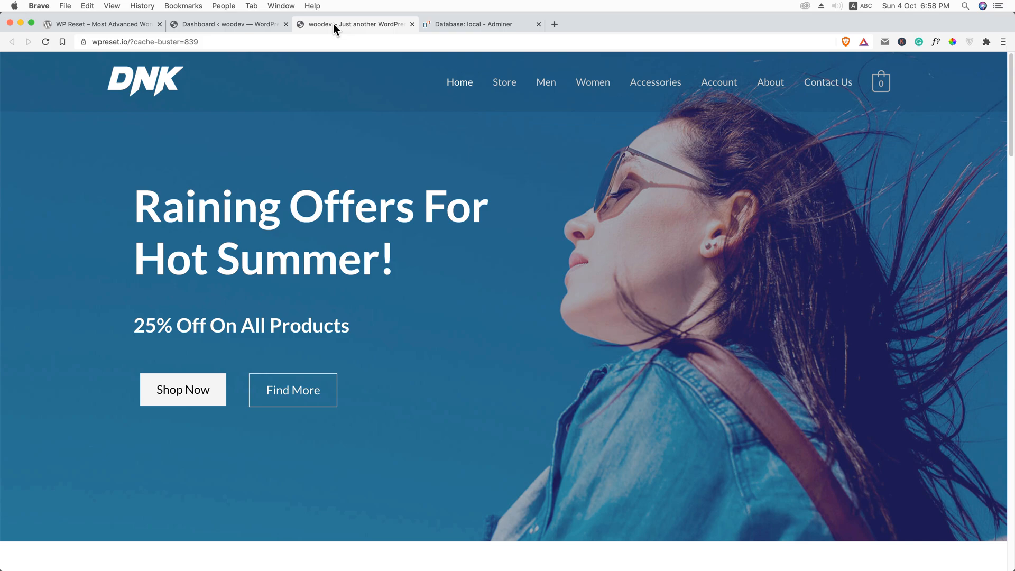
Switch from the storefront tab to the woodev wp-admin dashboard tab.
click(246, 25)
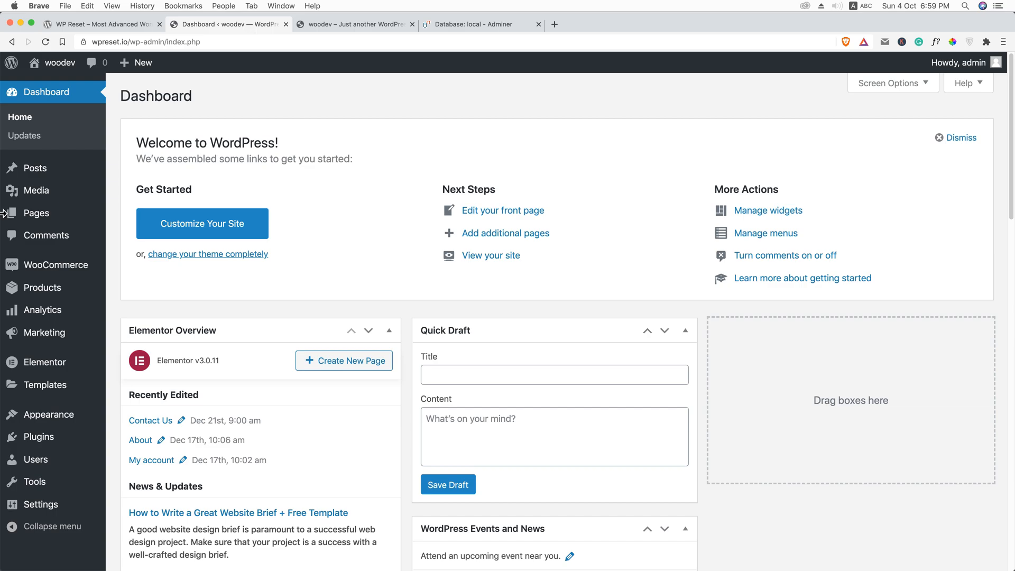
Review All Pages, the installed Themes, and the Media Library of uploaded images.
mouse_move(35, 213)
click(133, 214)
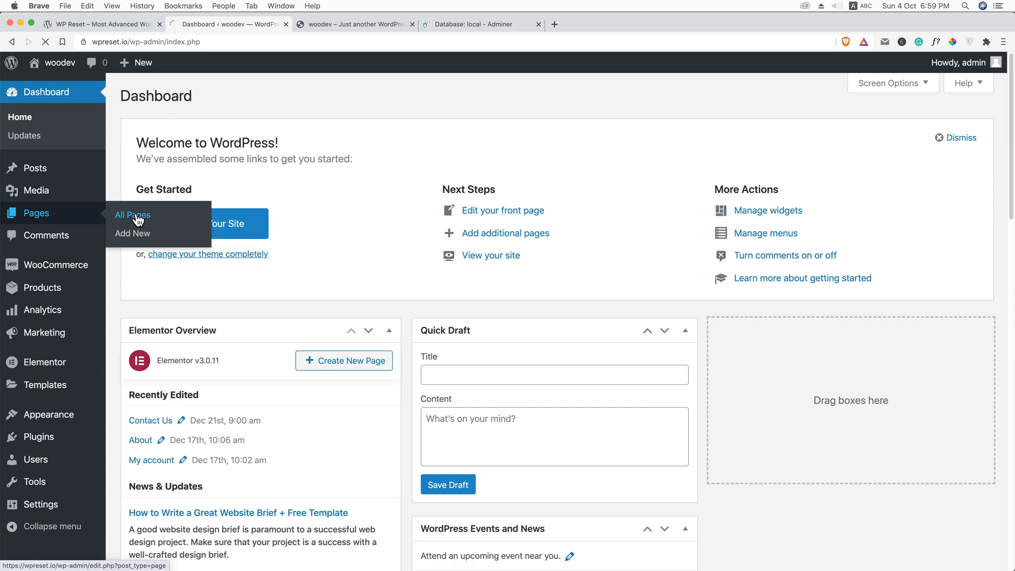
scroll(200, 309, down, 3)
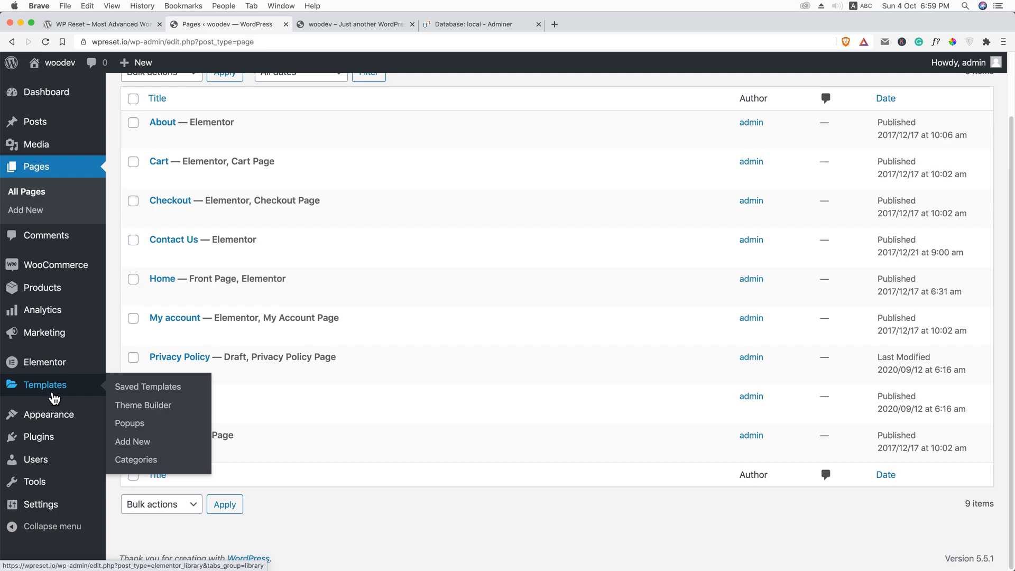
mouse_move(48, 415)
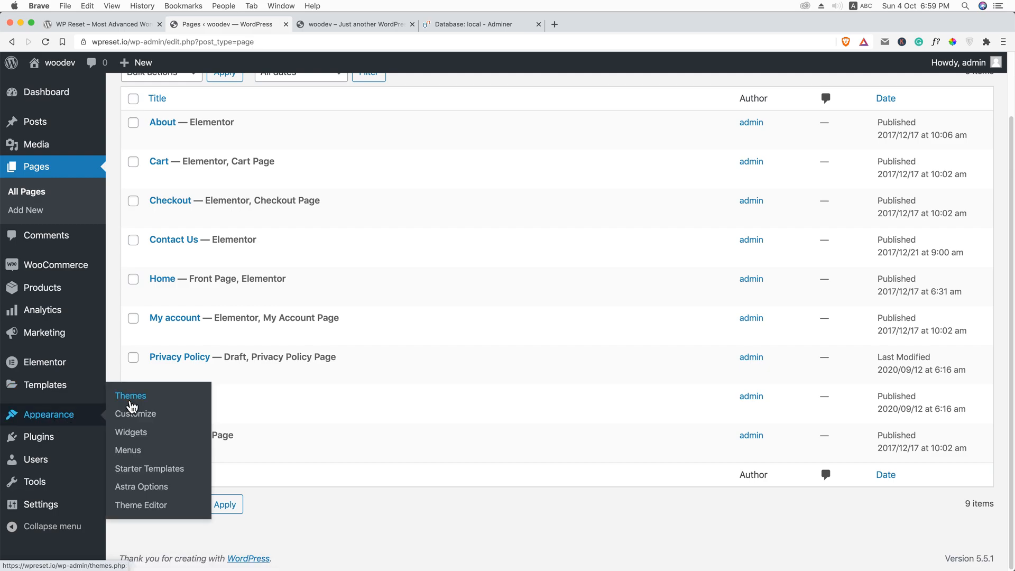
click(130, 396)
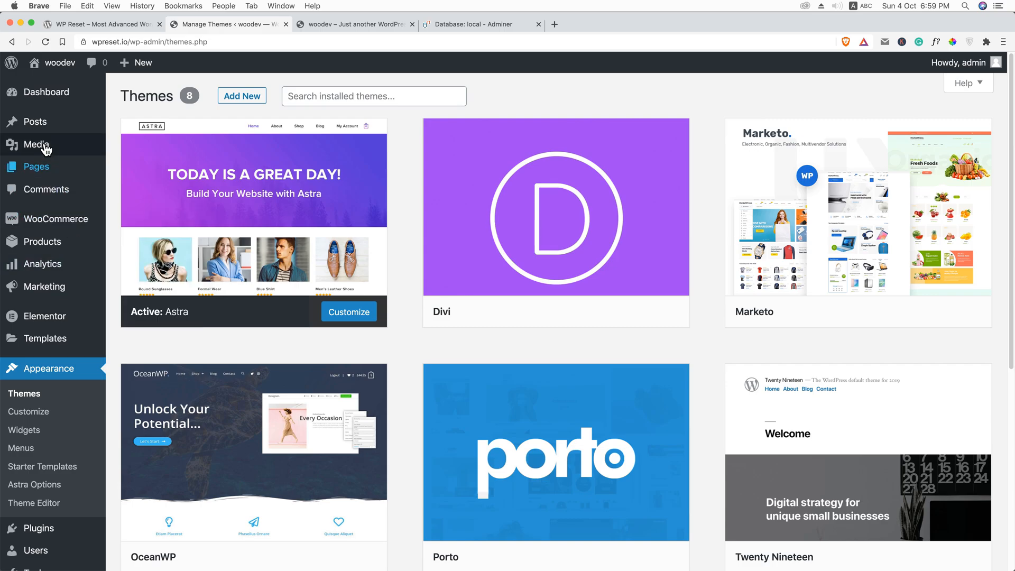
mouse_move(36, 144)
click(132, 148)
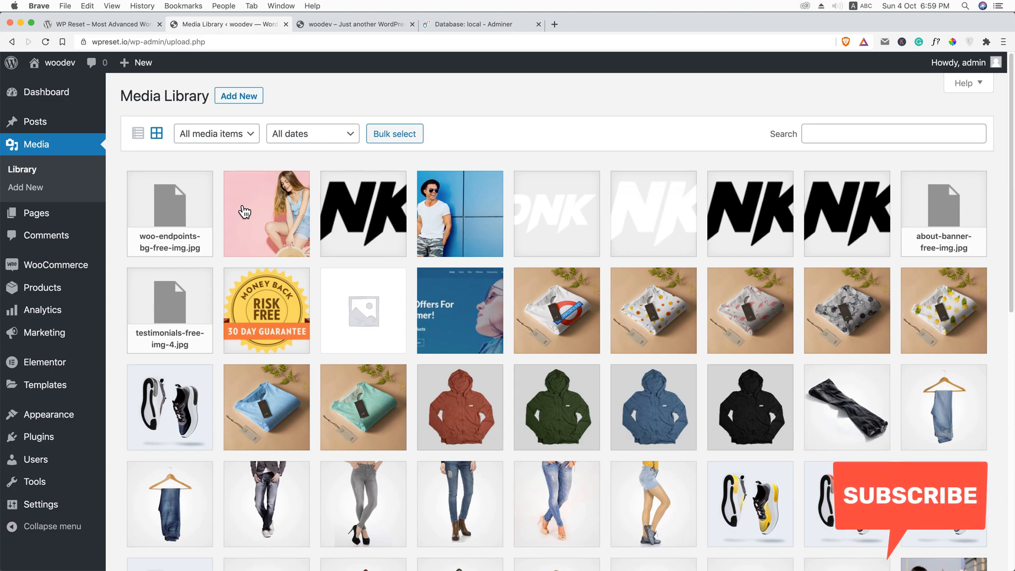
scroll(245, 212, down, 4)
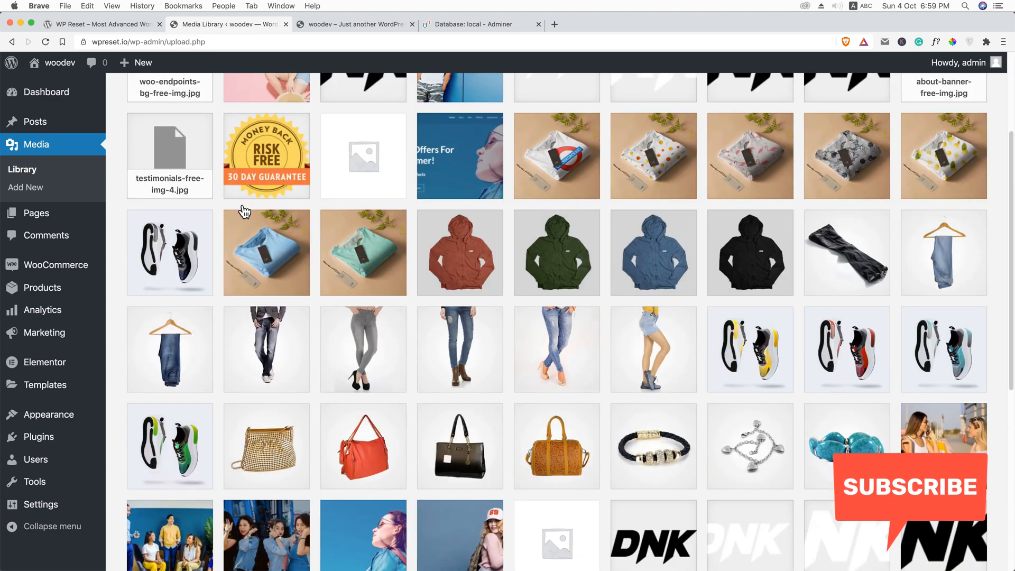
scroll(244, 212, down, 5)
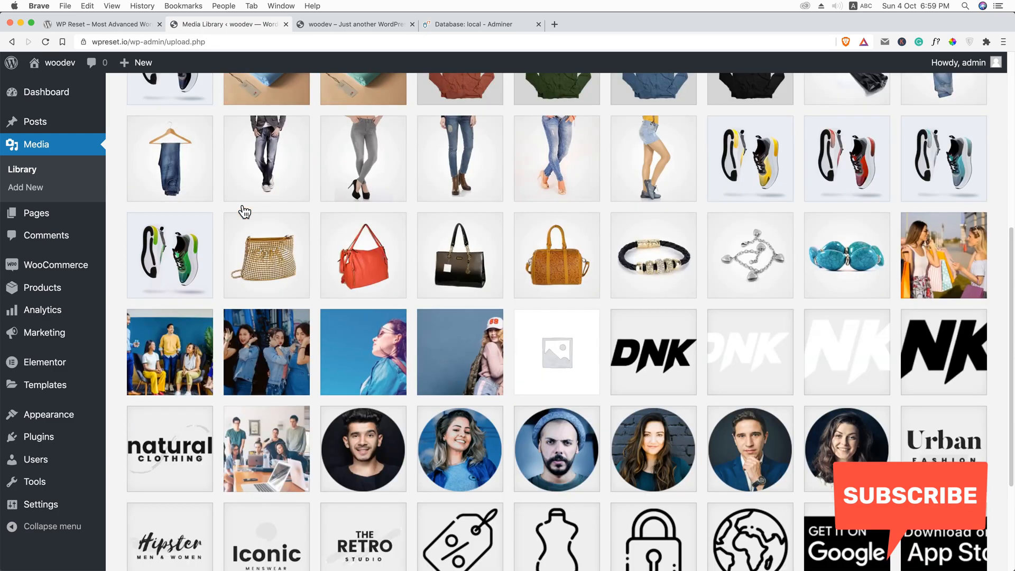
scroll(245, 212, down, 5)
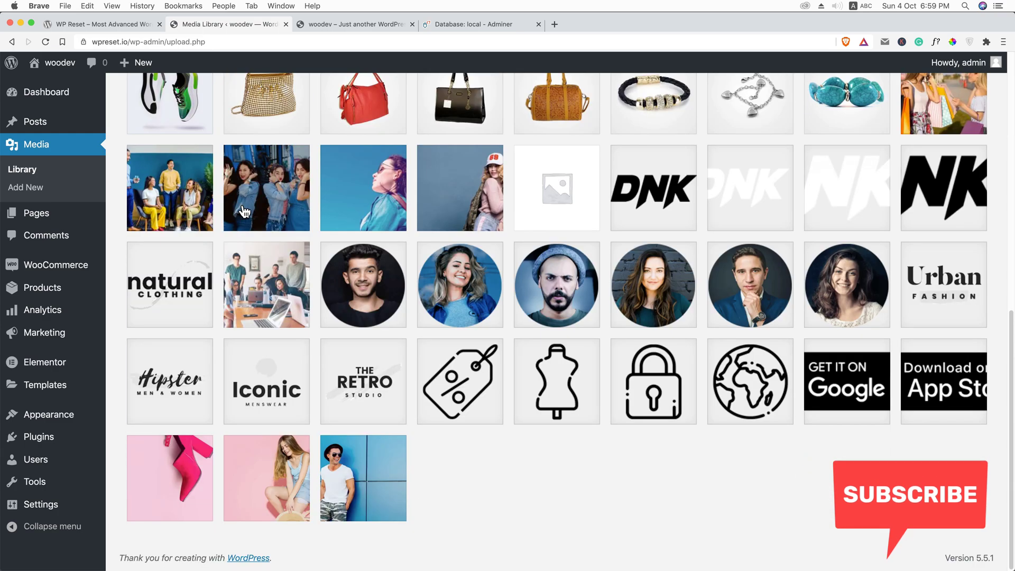
click(475, 23)
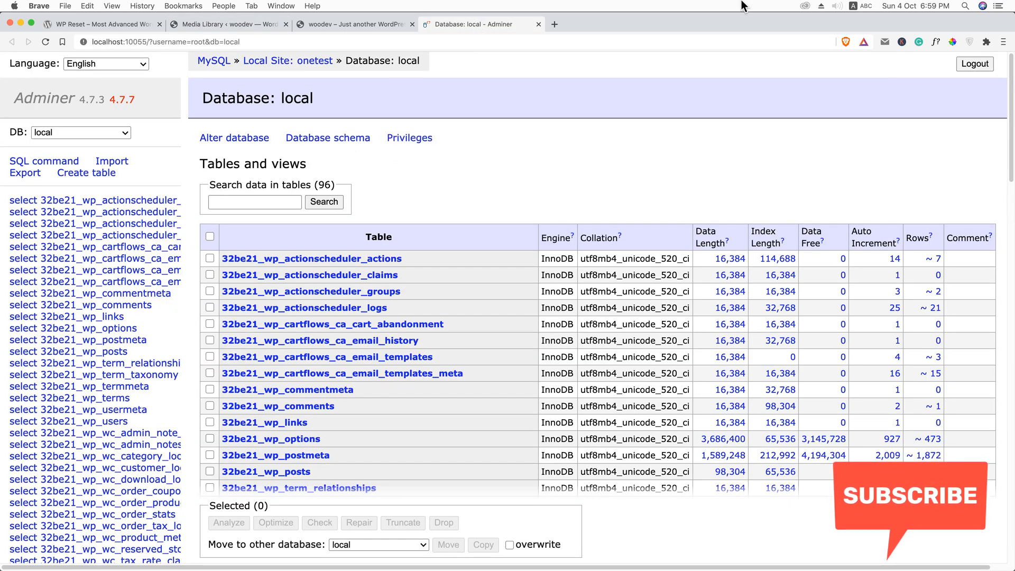
scroll(323, 339, down, 5)
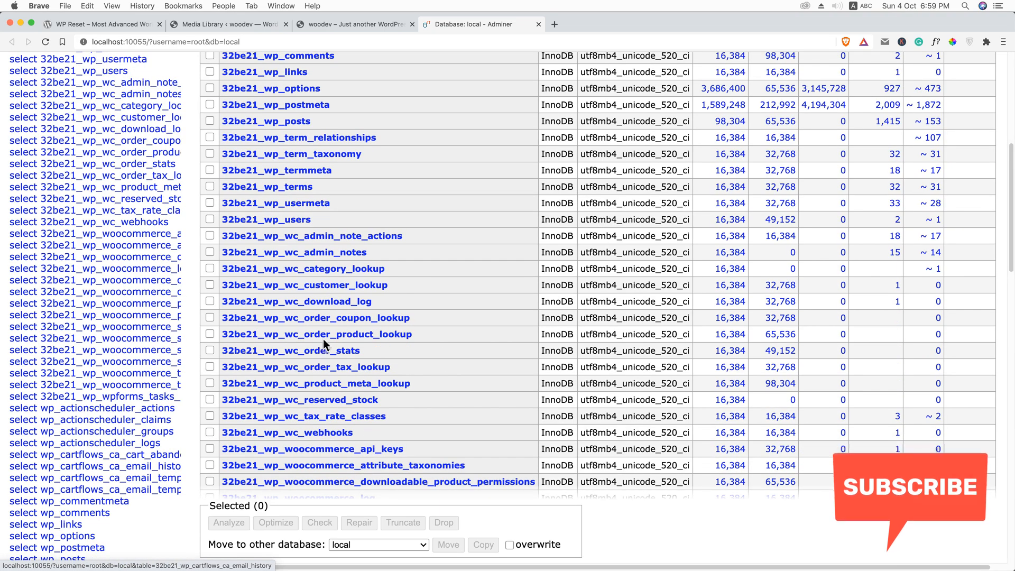
scroll(324, 338, down, 5)
scroll(323, 339, down, 5)
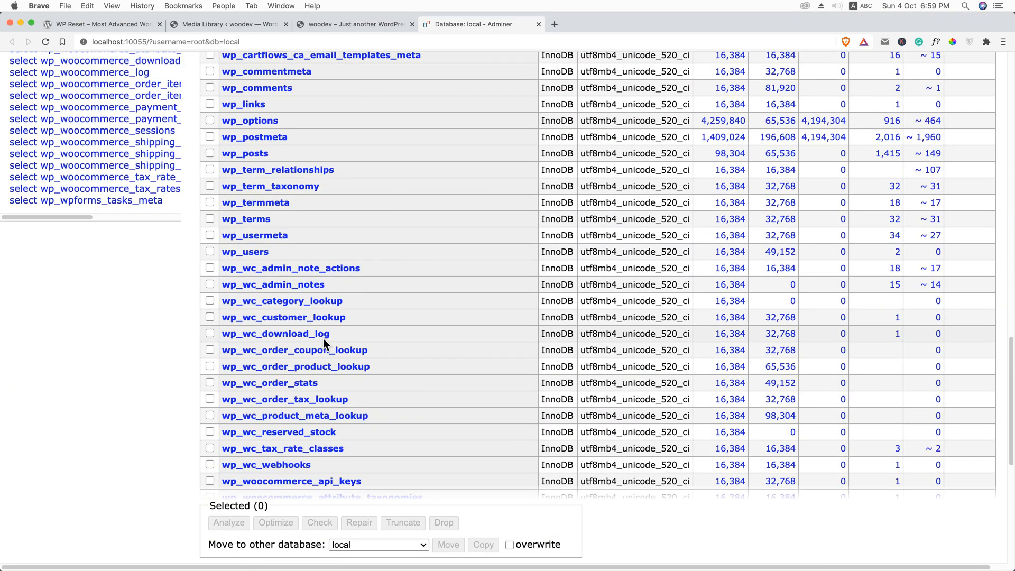
scroll(323, 339, down, 5)
scroll(323, 339, down, 1)
scroll(323, 339, up, 4)
scroll(323, 339, down, 2)
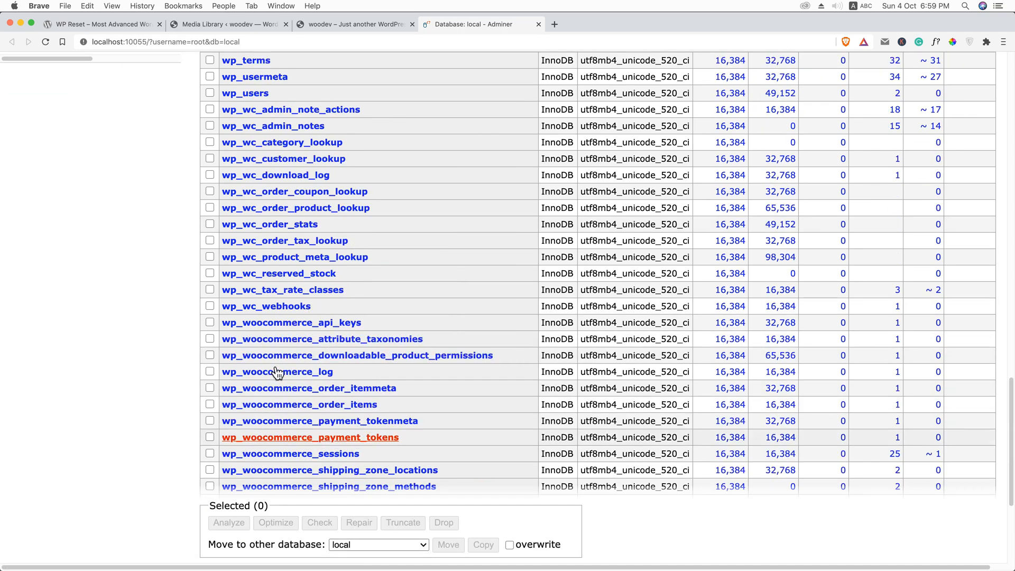
scroll(276, 373, up, 4)
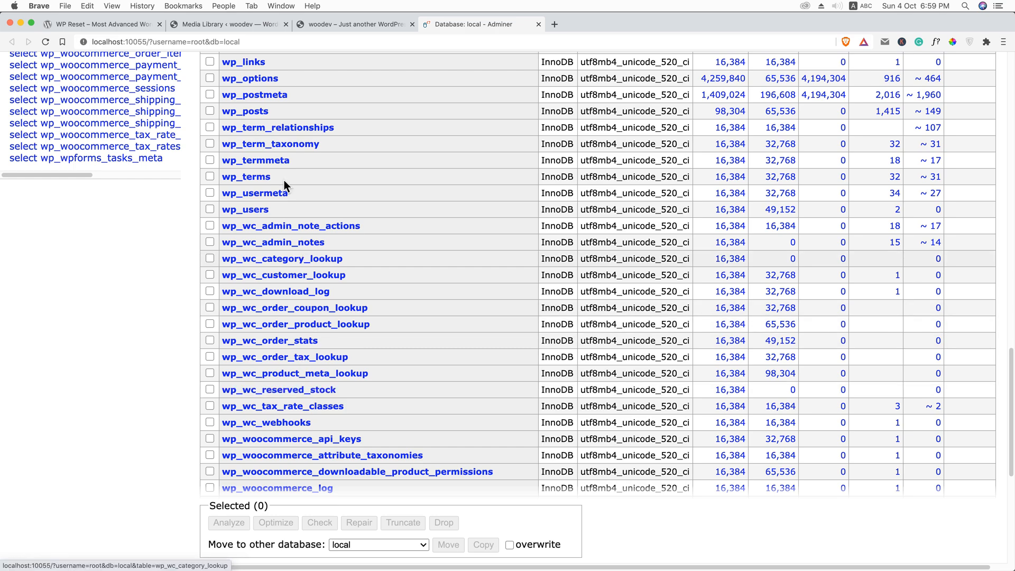
key(super+r)
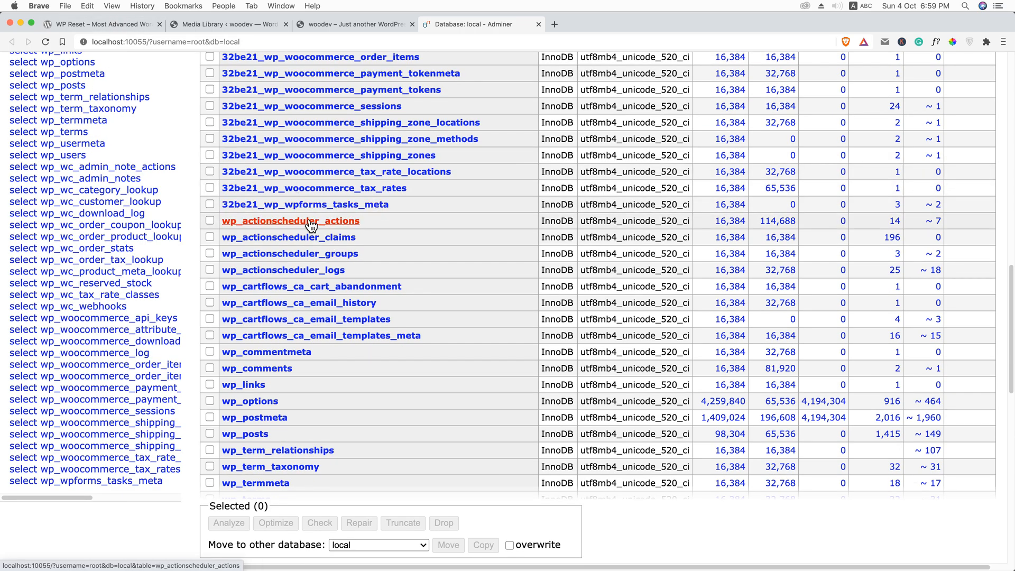
scroll(309, 225, up, 5)
scroll(310, 227, up, 3)
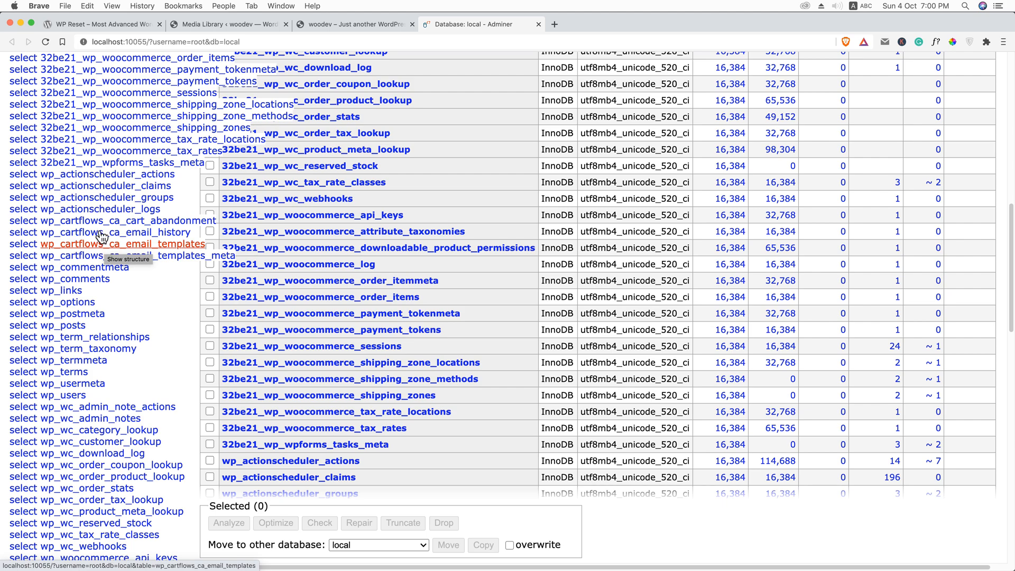
scroll(329, 243, up, 5)
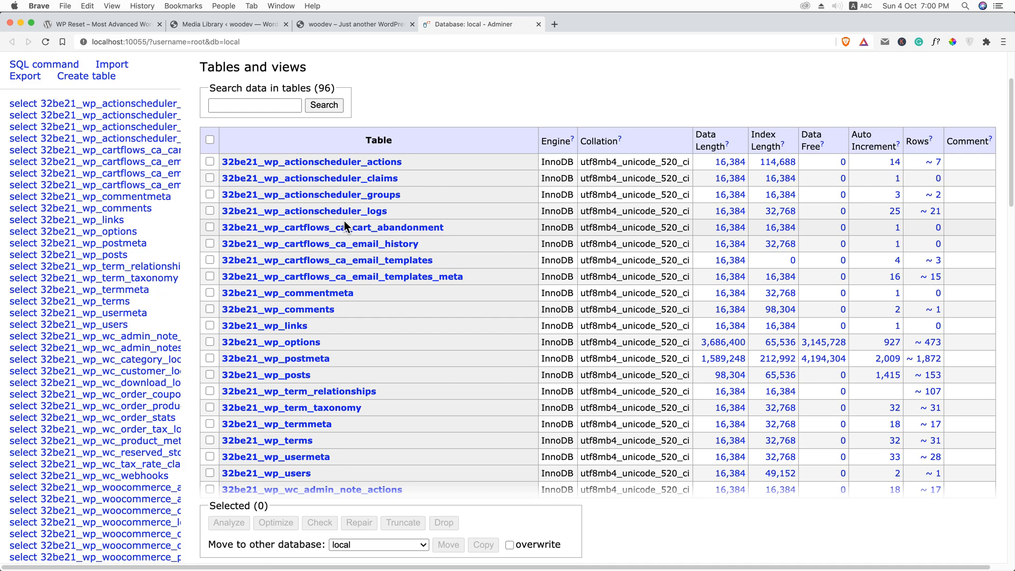
click(287, 326)
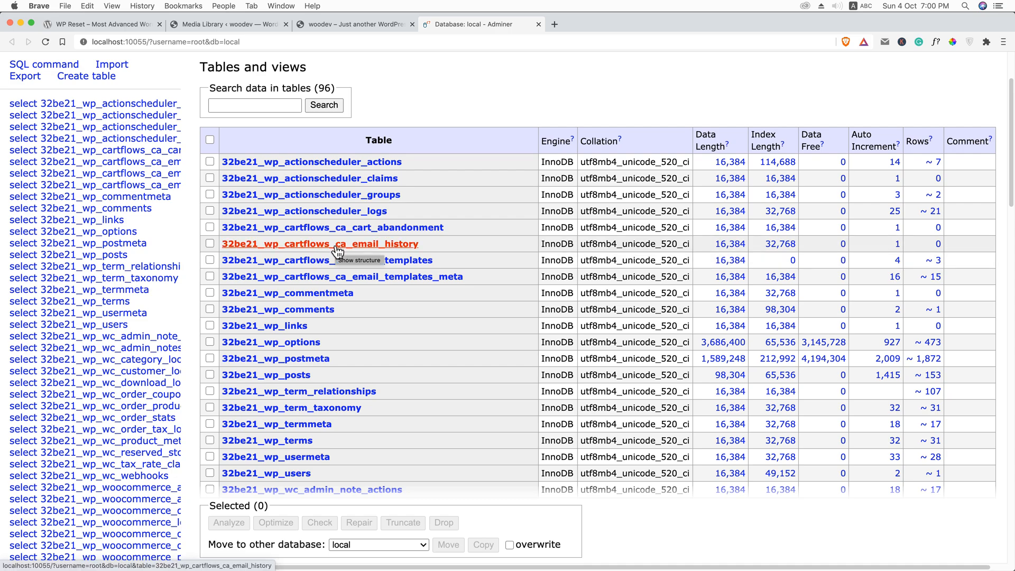
click(102, 24)
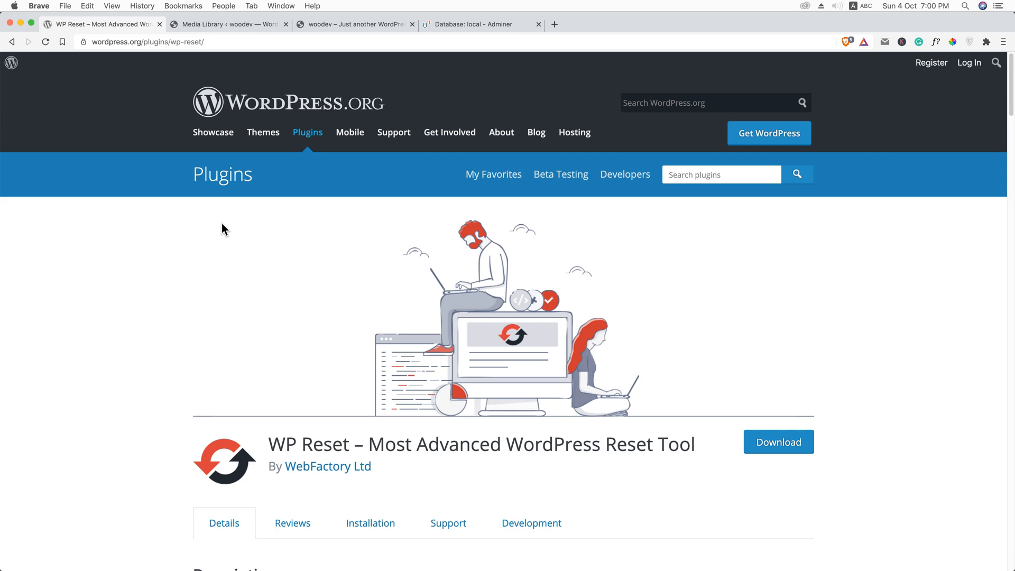
scroll(251, 264, down, 3)
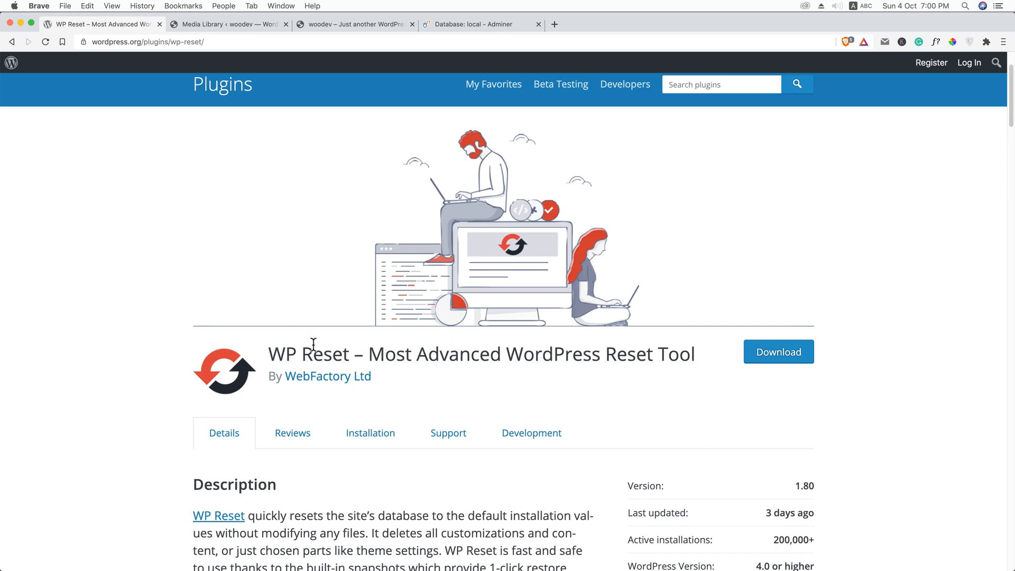
click(230, 23)
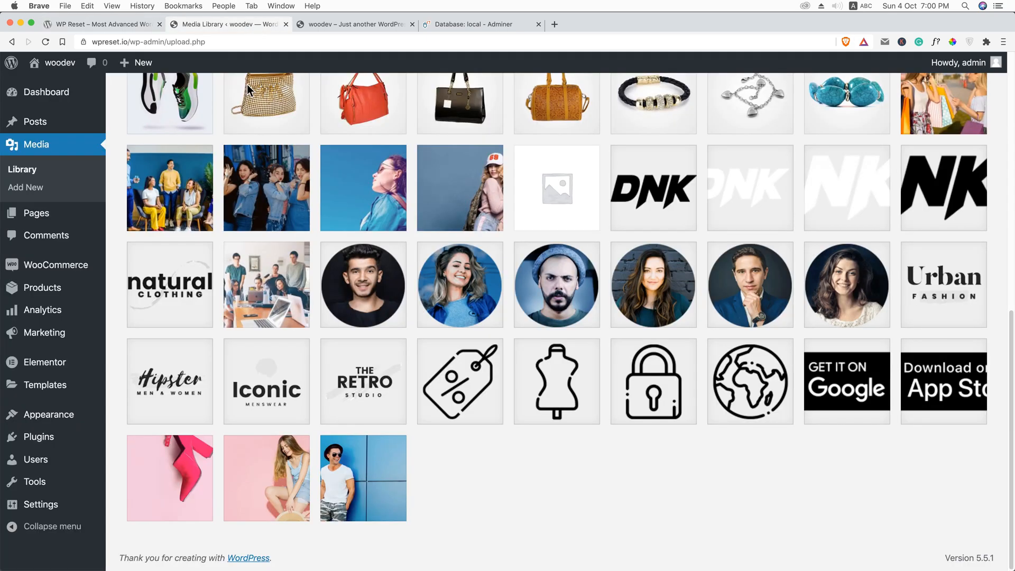
scroll(243, 150, up, 10)
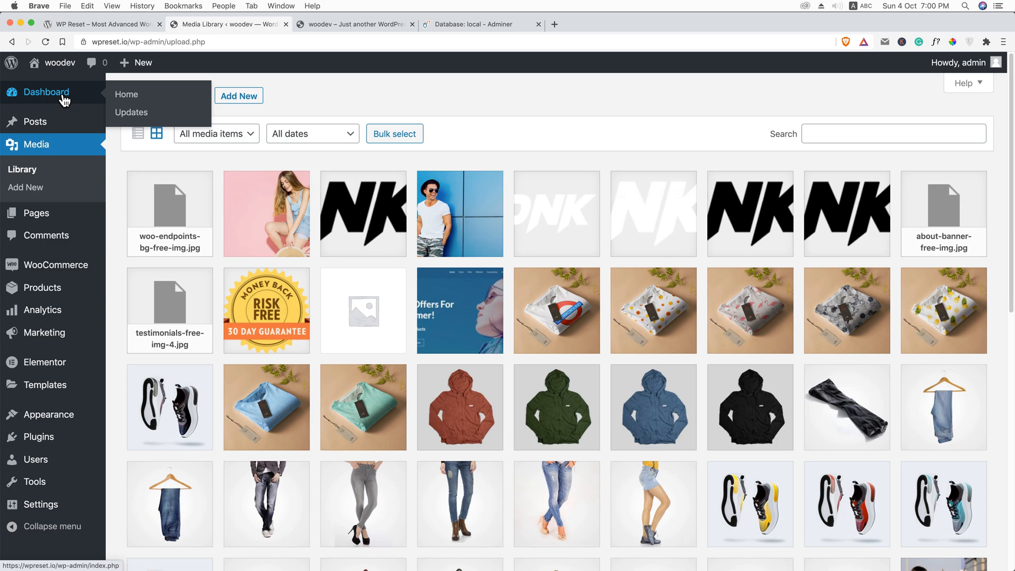
Search Add New Plugins for 'wp reset', install WP Reset and activate it.
click(46, 92)
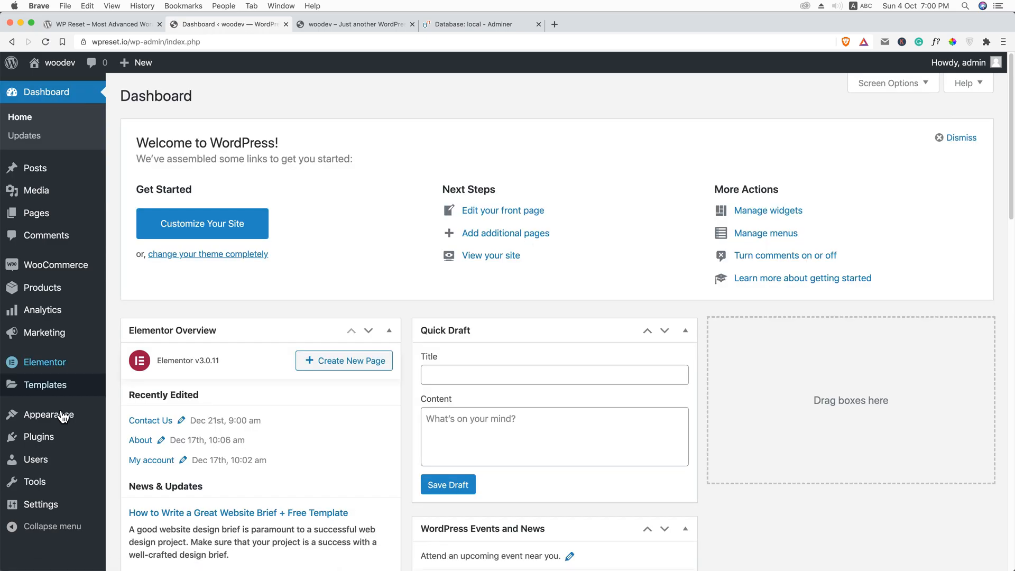
mouse_move(39, 437)
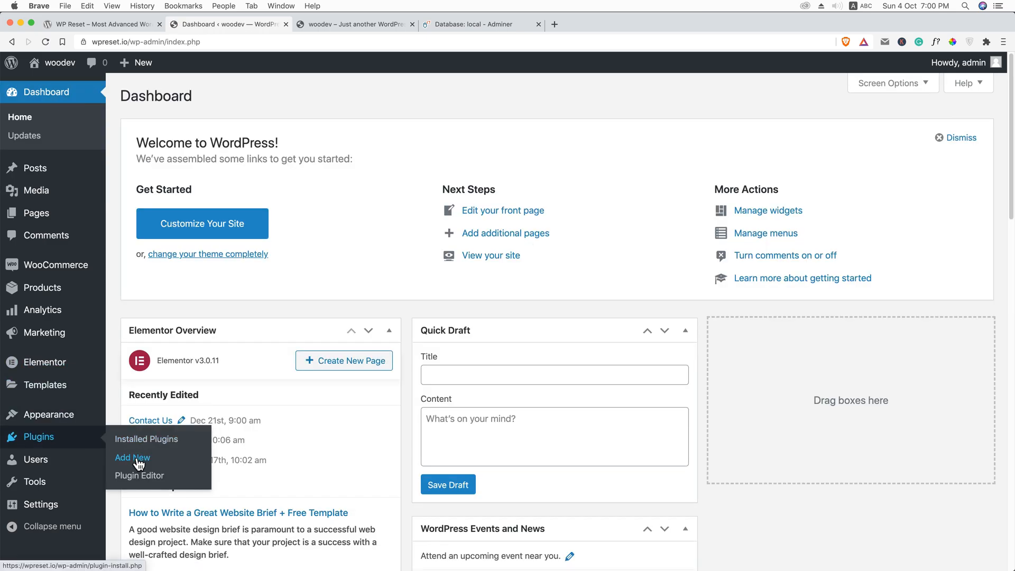
click(132, 458)
click(829, 132)
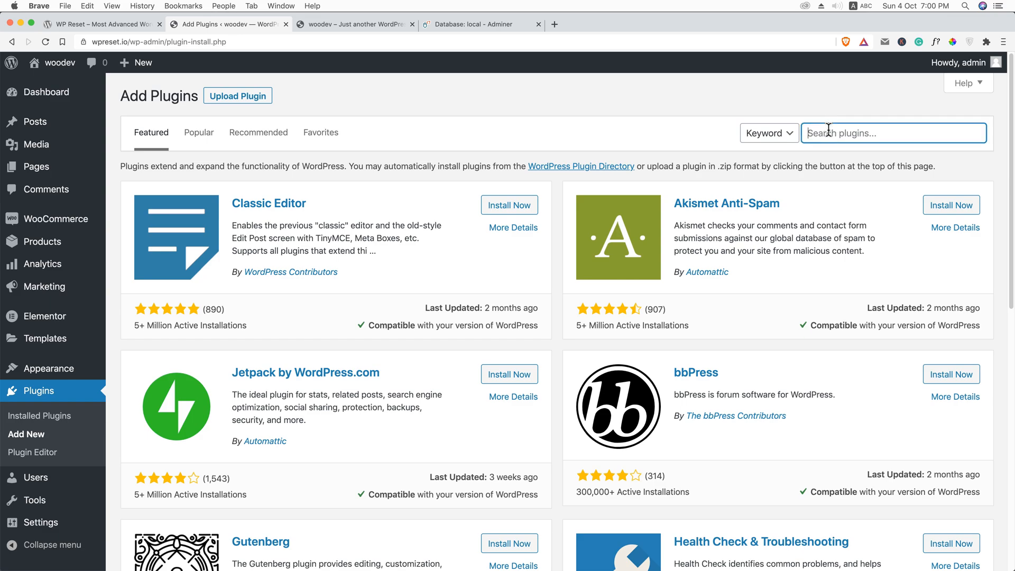
text(wp reset)
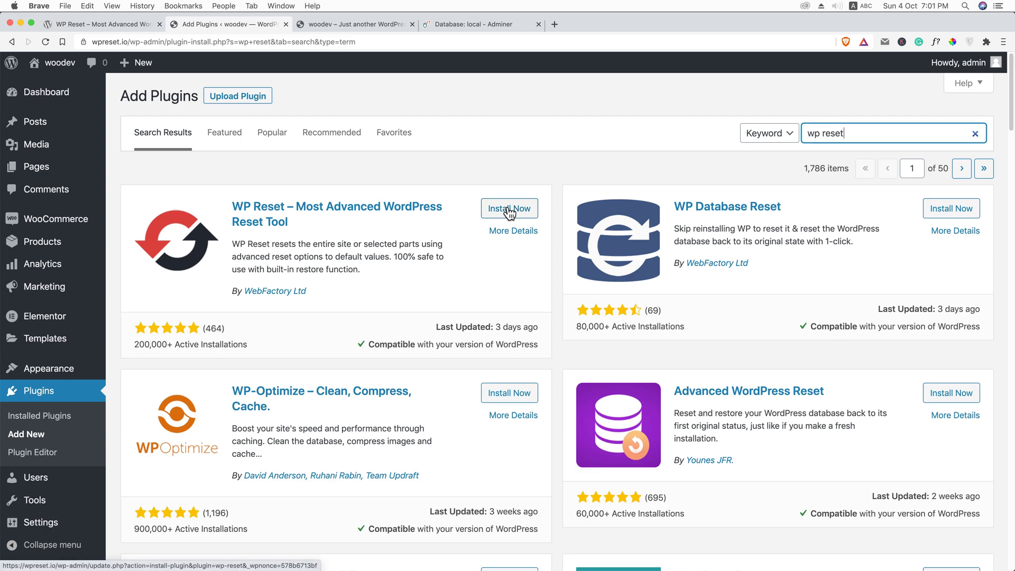
click(509, 209)
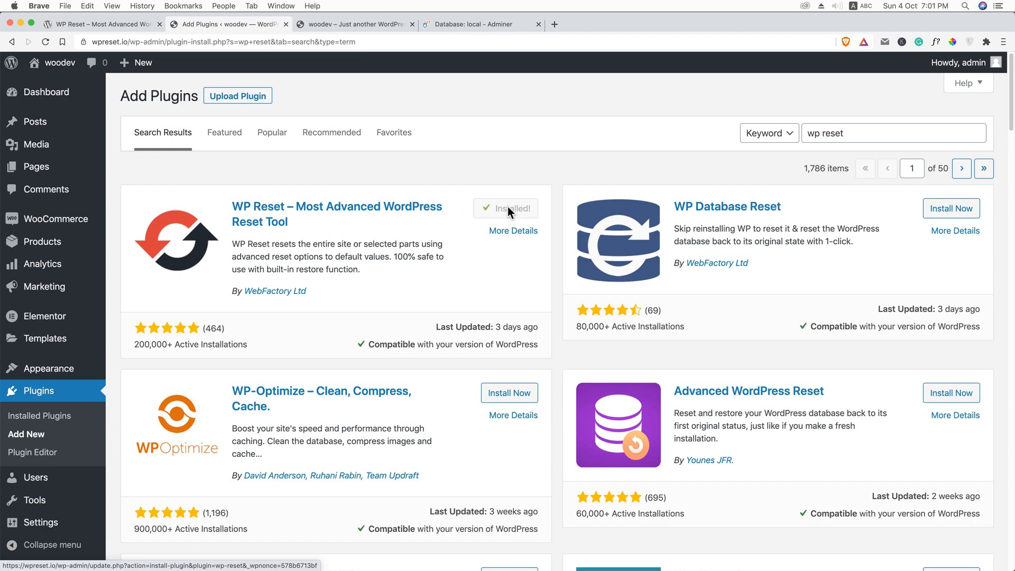
click(515, 210)
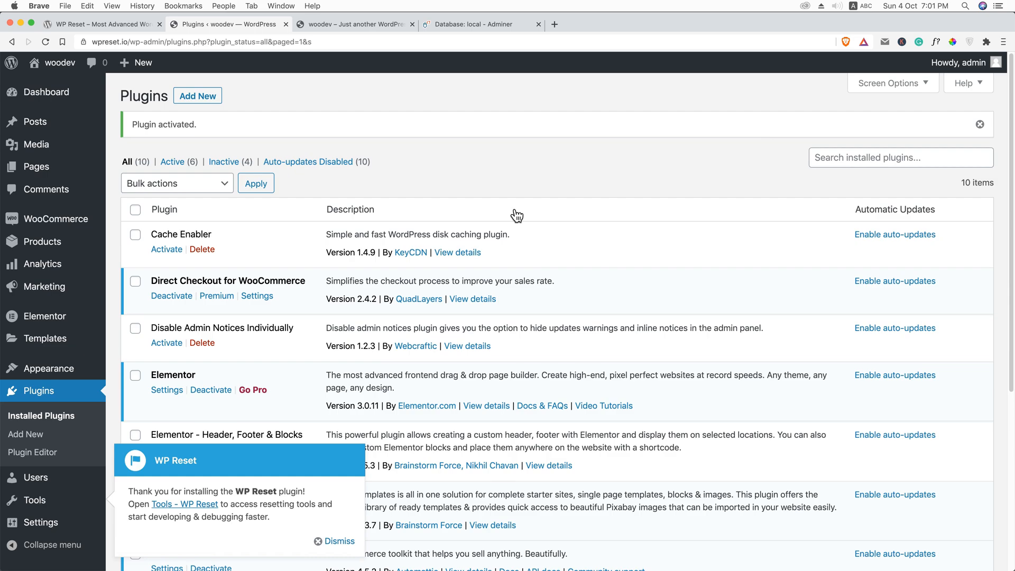
scroll(435, 275, down, 2)
scroll(455, 281, up, 2)
Dismiss the WP Reset intro popup and go to its tools page from the plugins list.
click(340, 541)
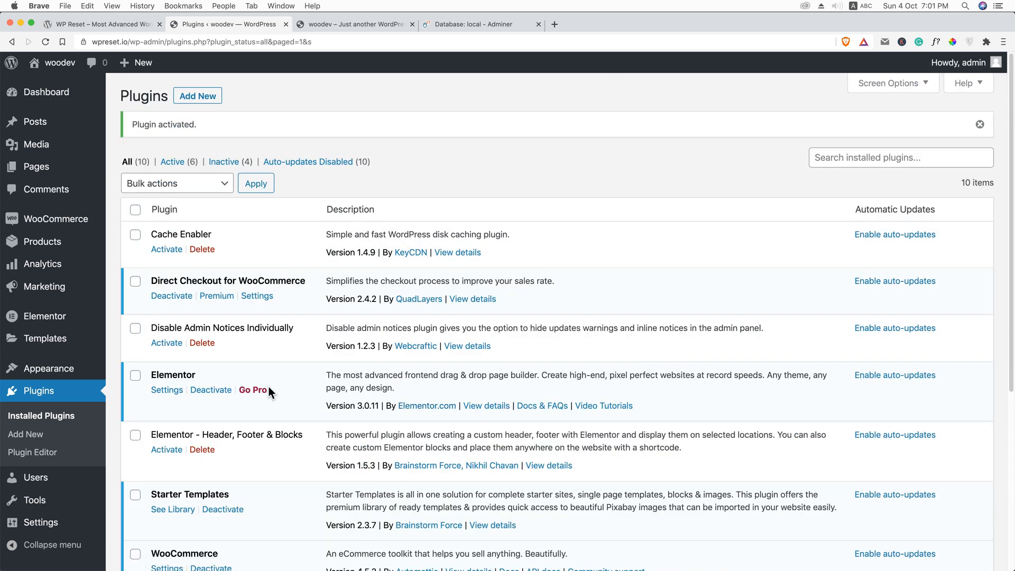
scroll(256, 379, down, 3)
scroll(256, 380, down, 1)
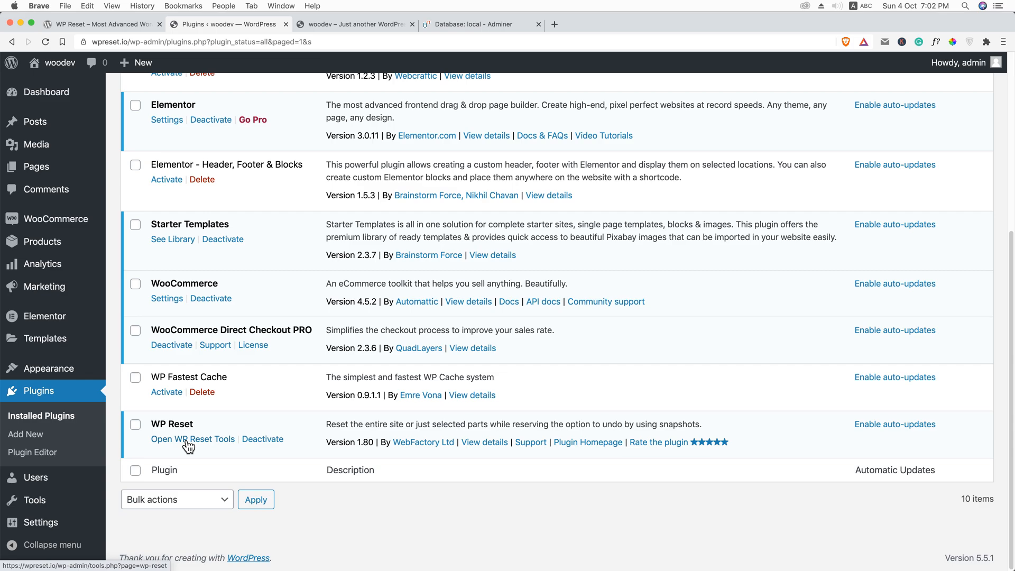
click(205, 444)
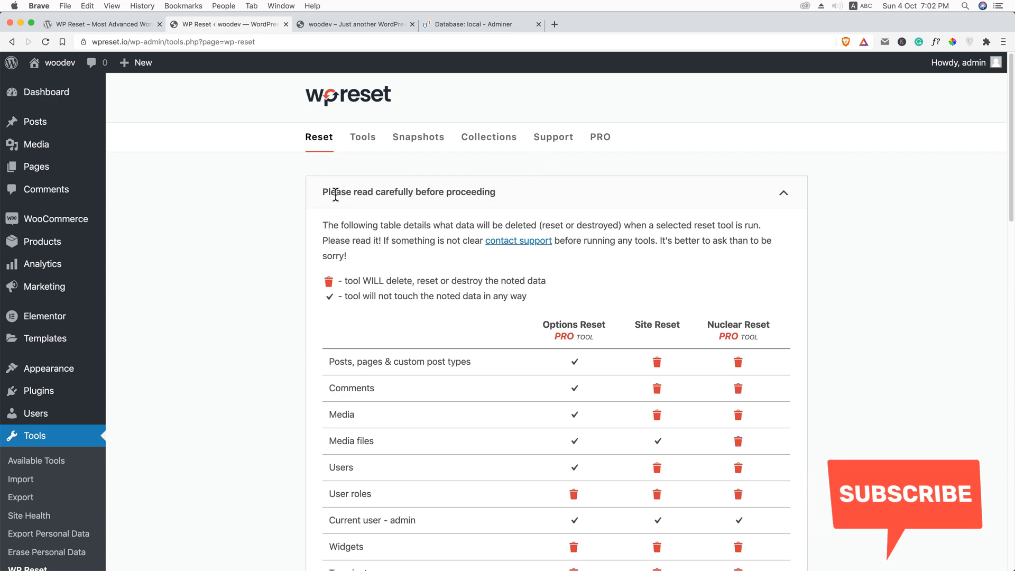
drag(324, 192, 496, 192)
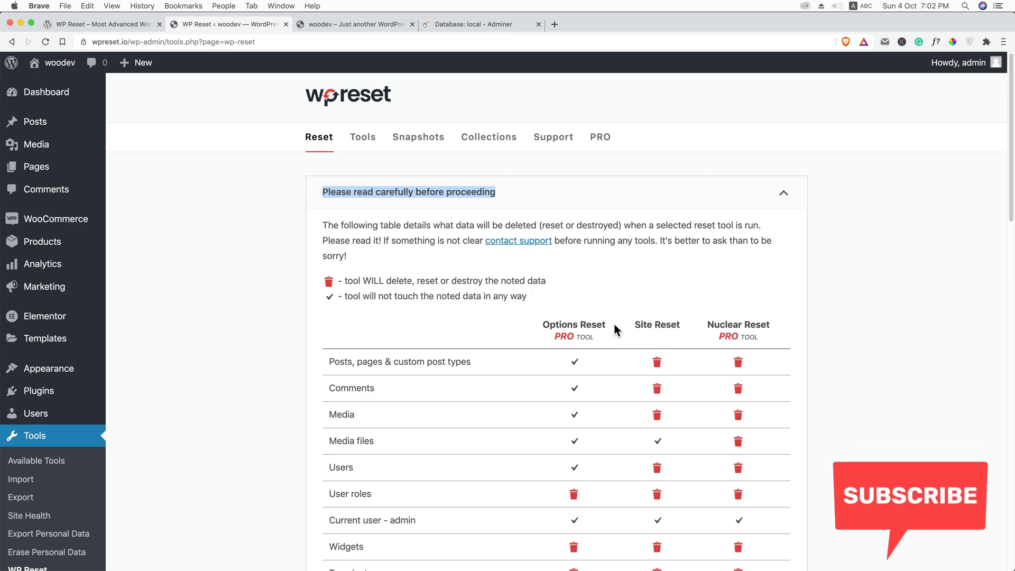
scroll(607, 337, down, 5)
scroll(609, 350, down, 5)
scroll(610, 350, down, 3)
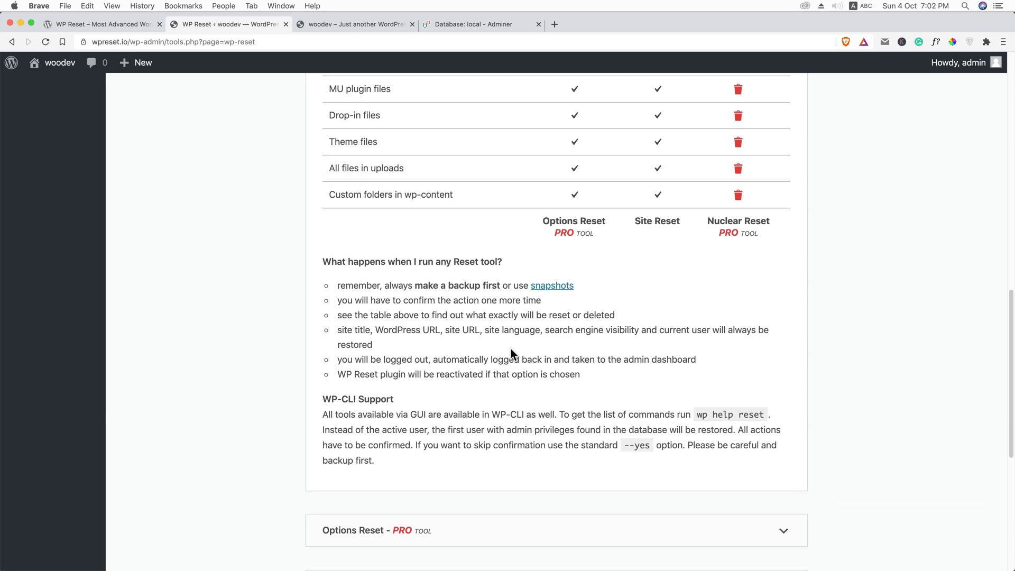
scroll(511, 348, down, 3)
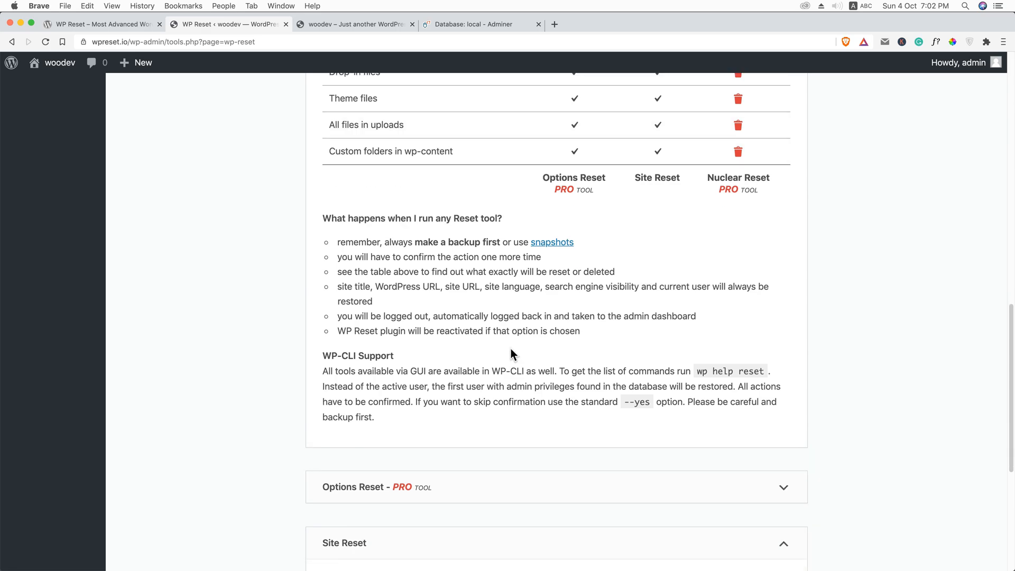
scroll(511, 348, down, 5)
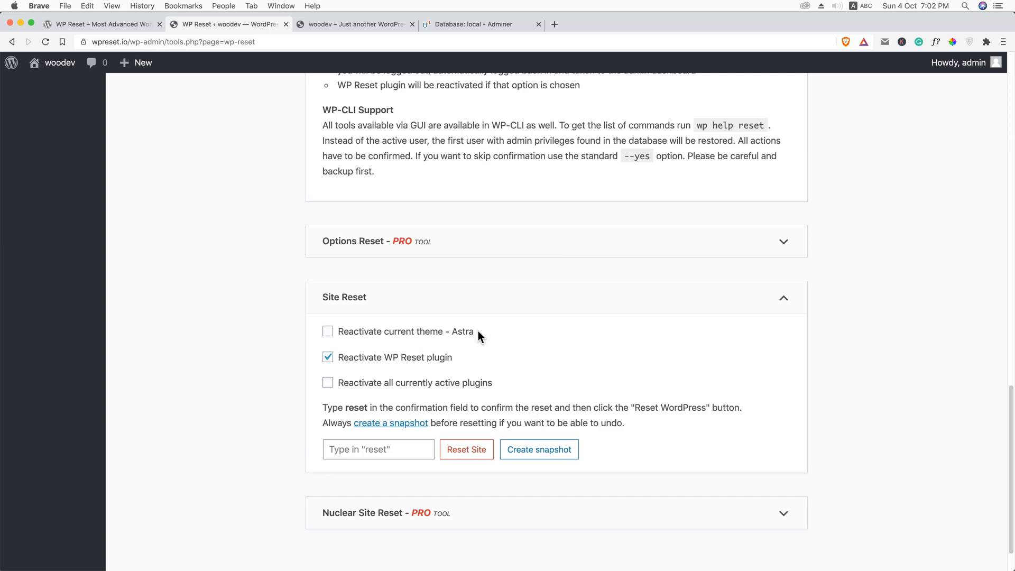
Untick reactivating WP Reset, tick reactivating the Astra theme, and leave the confirmation field empty.
double_click(463, 332)
click(328, 357)
click(328, 332)
scroll(397, 338, down, 2)
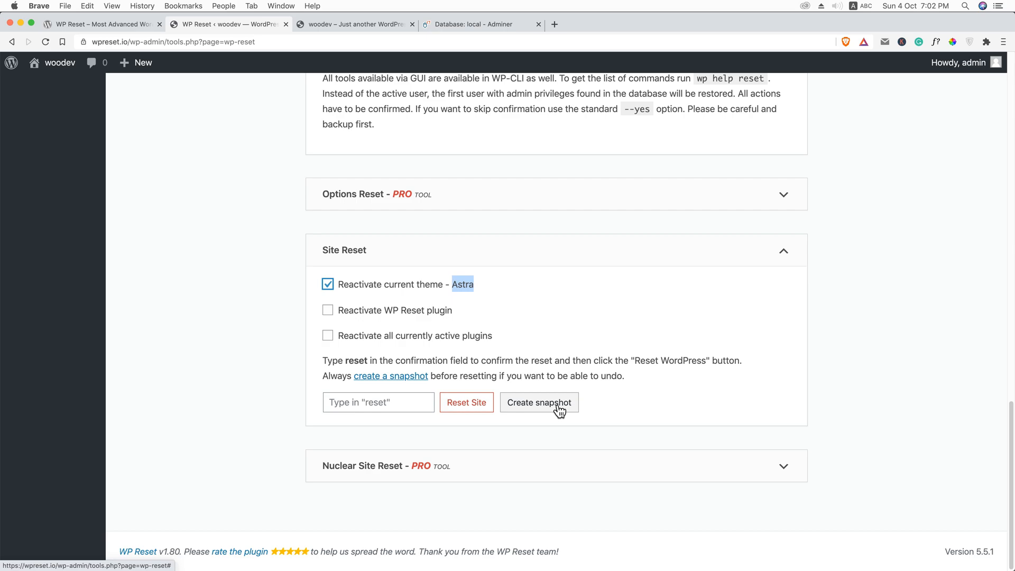
click(389, 402)
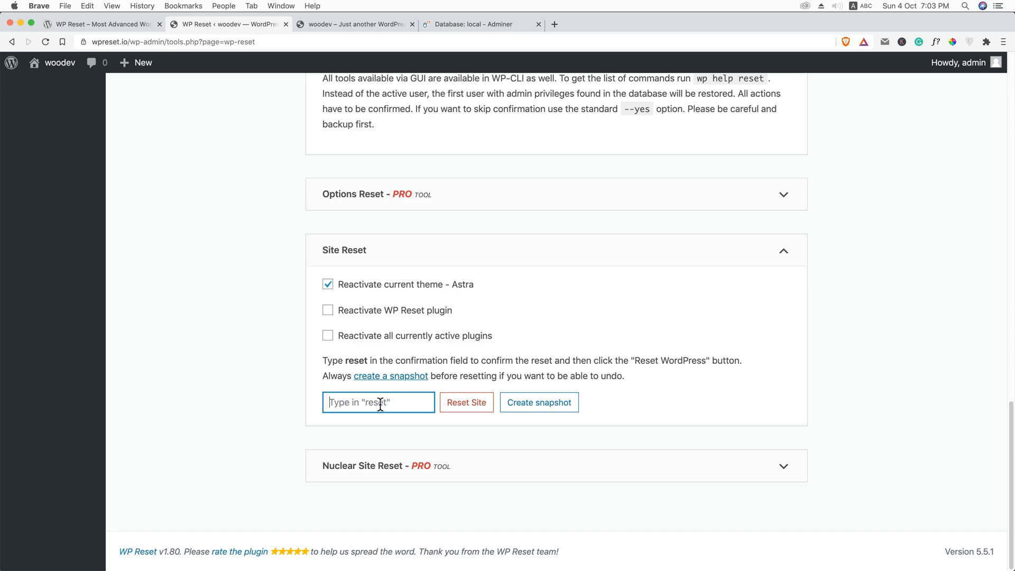
text(r)
key(BackSpace)
key(BackSpace)
key(BackSpace)
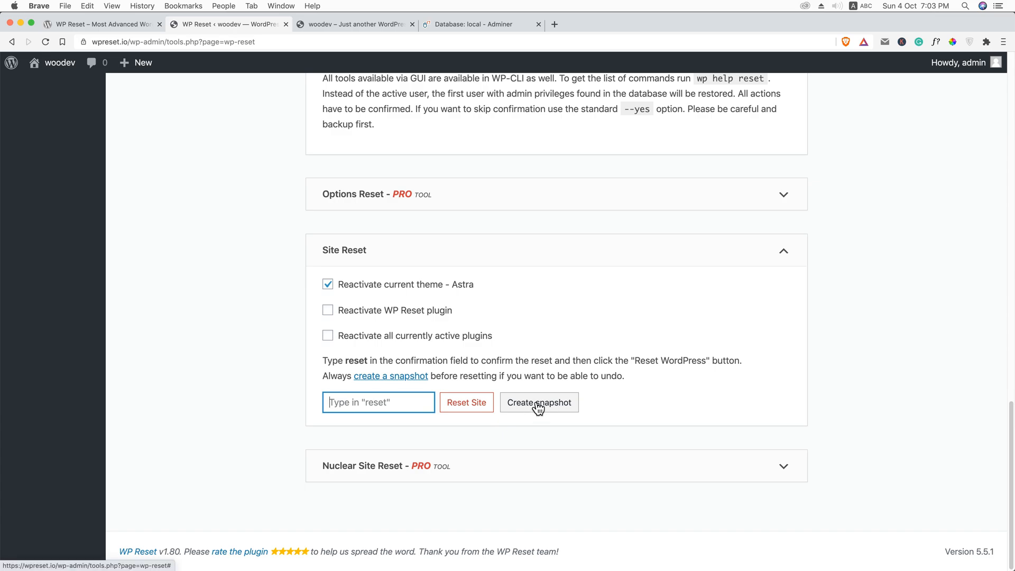
Create a pre-reset snapshot named 'imran emu site' in place of the prefilled name and confirm.
click(535, 404)
text(Before resetting the site)
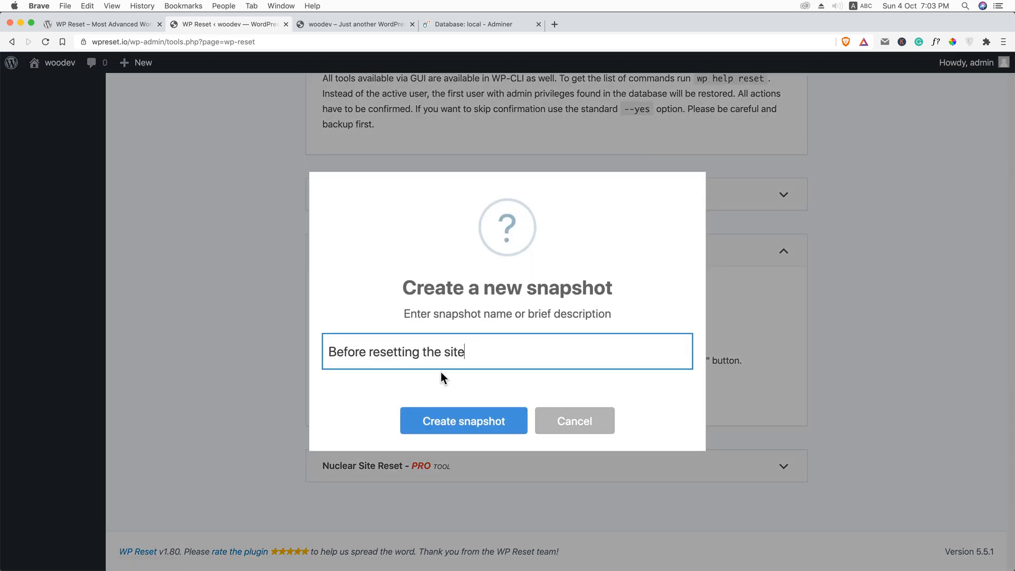
drag(468, 353, 322, 354)
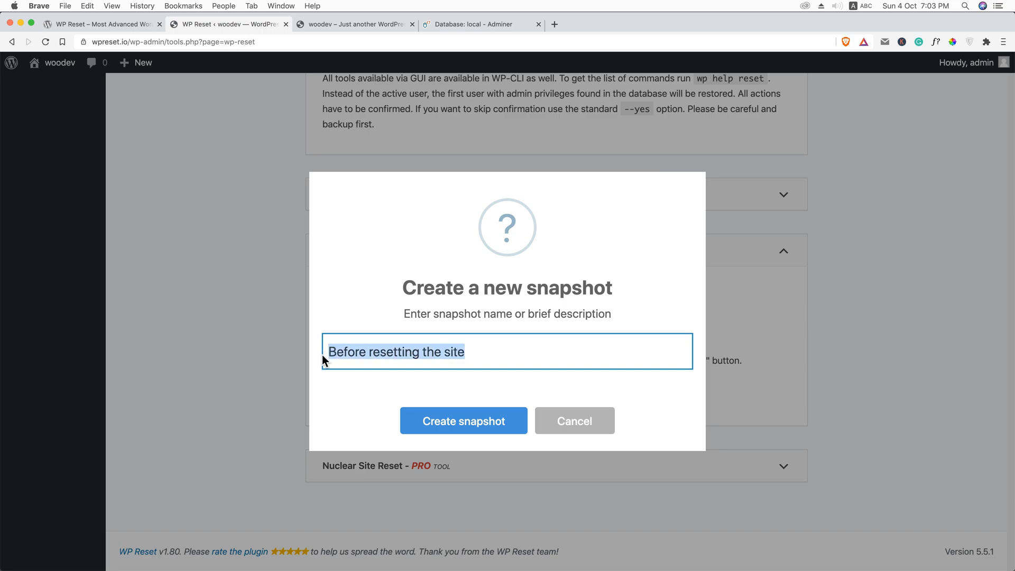
key(BackSpace)
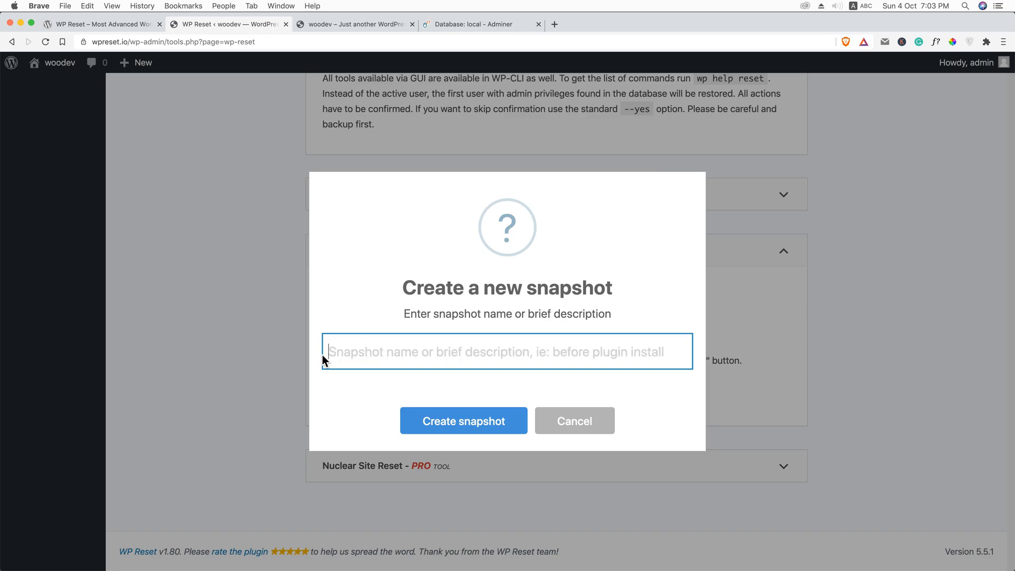
text(imra)
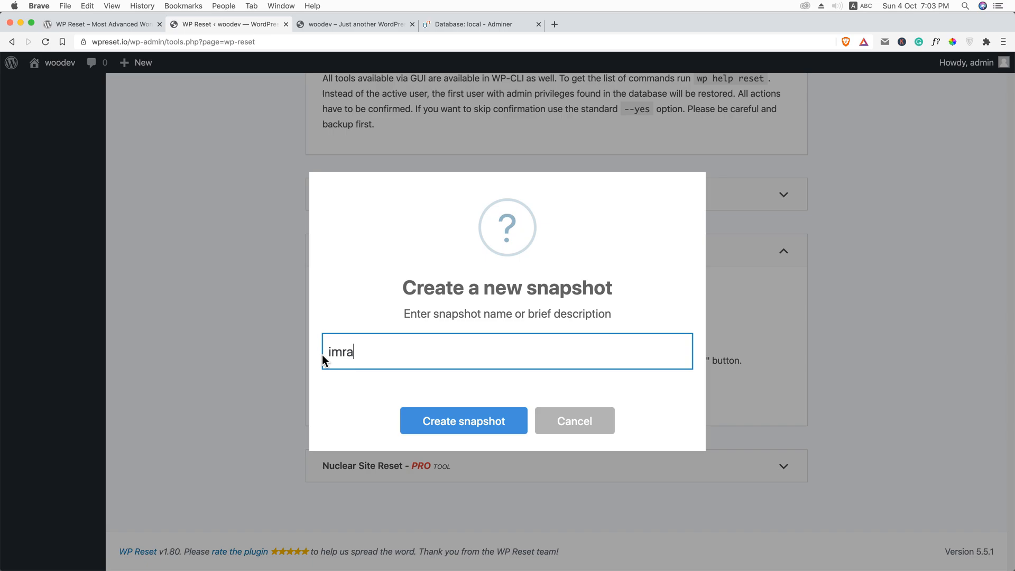
text(n emu )
text(s)
text(u)
key(BackSpace)
text(ite)
click(460, 422)
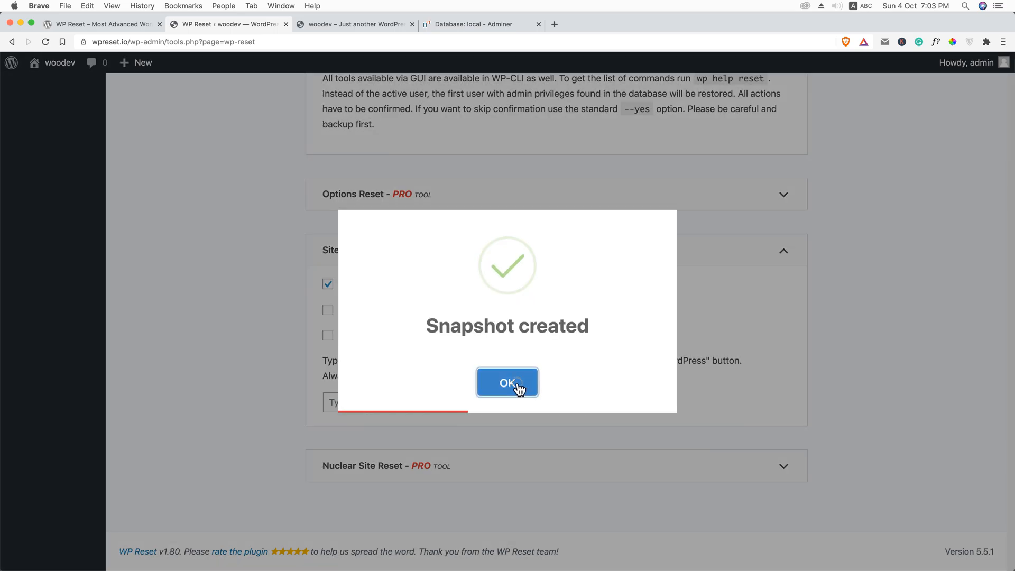
click(518, 385)
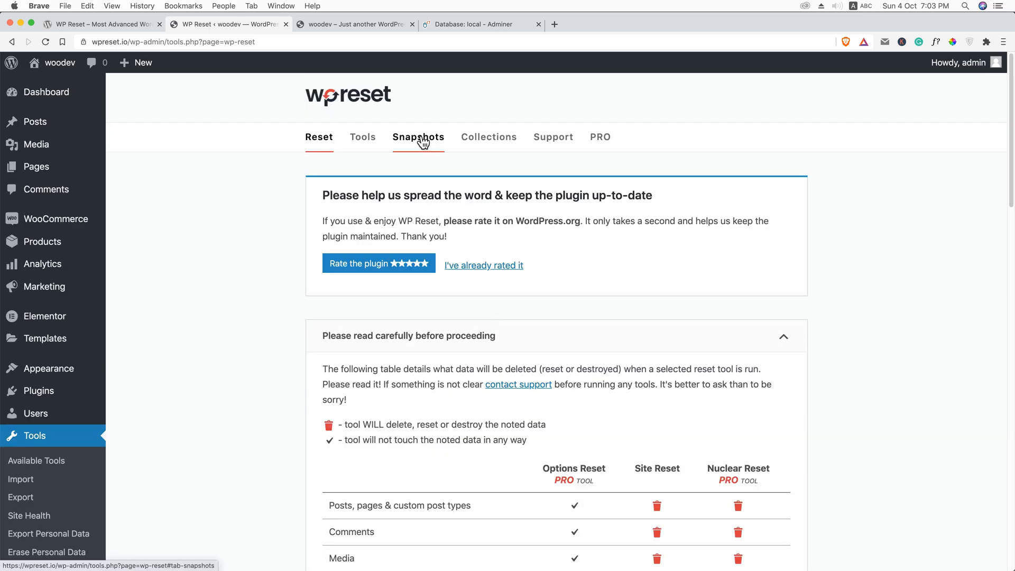
View the Snapshots list and note the new user-created snapshot's 7.8 MB size.
click(418, 137)
scroll(440, 297, down, 5)
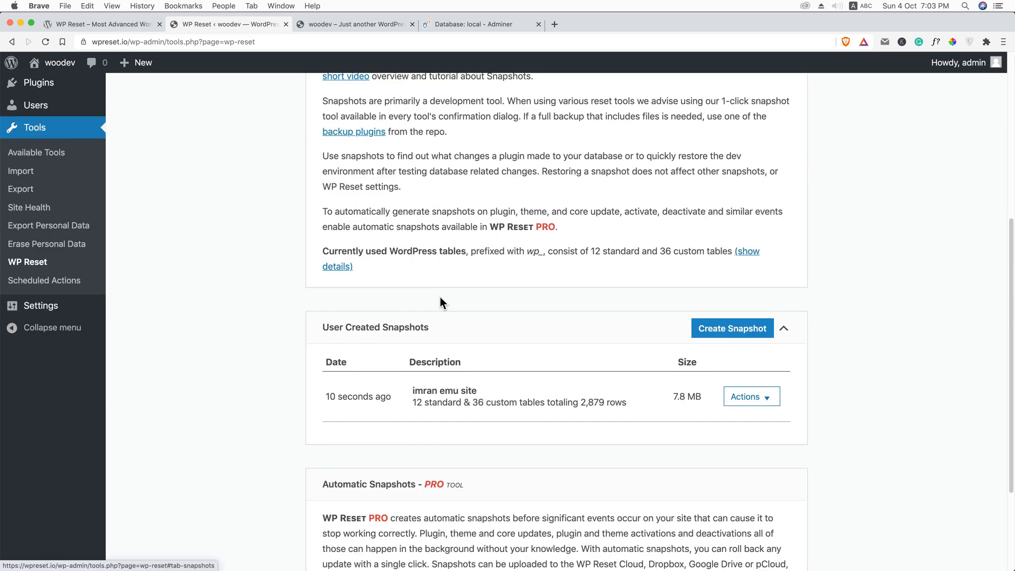
scroll(440, 297, down, 2)
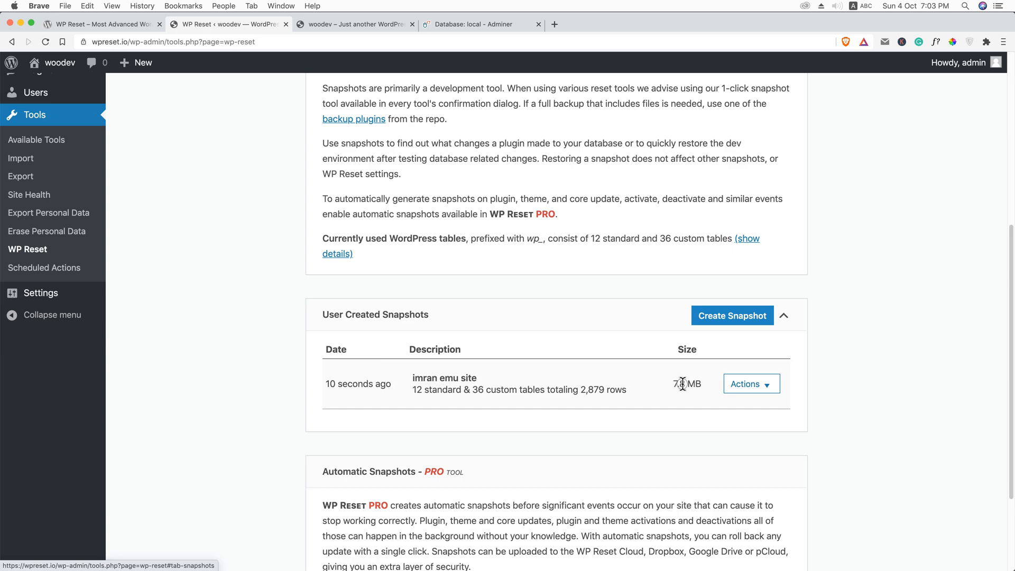
drag(672, 384, 705, 384)
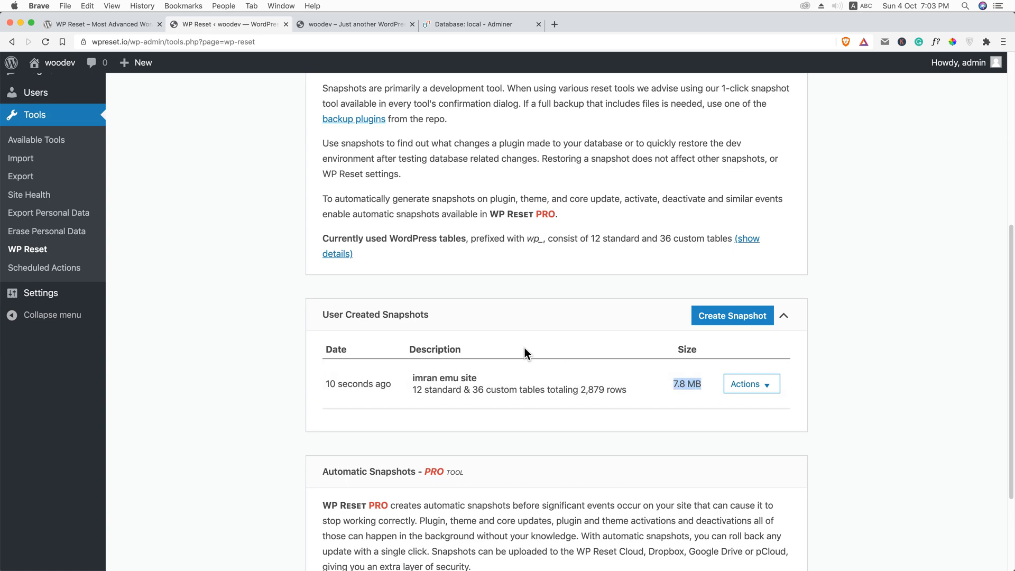
scroll(525, 348, up, 10)
Reset the site with WP Reset reactivation unticked, confirming 'reset' and Reset WordPress.
click(319, 136)
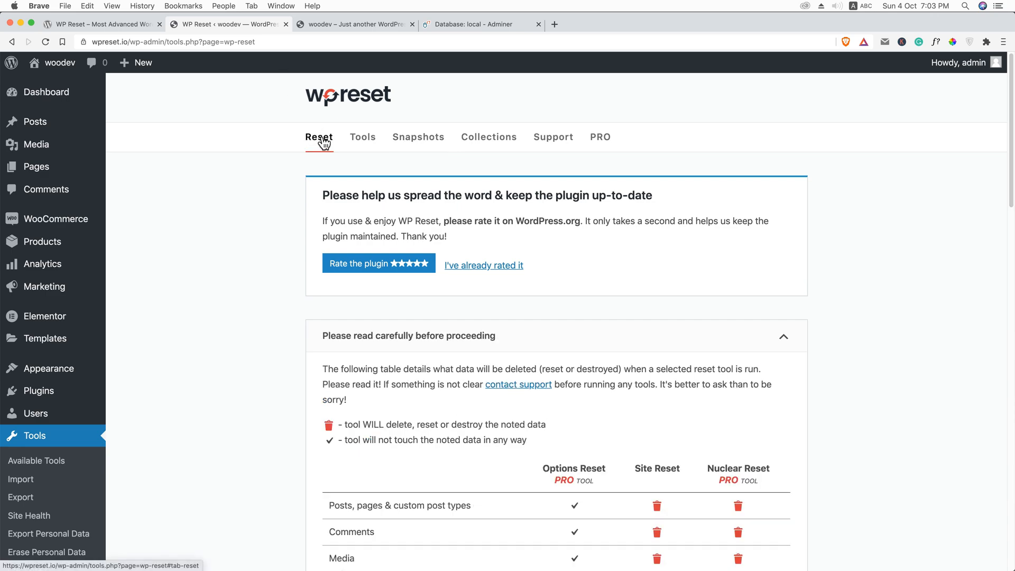
scroll(421, 270, down, 3)
scroll(422, 270, down, 10)
scroll(421, 269, down, 10)
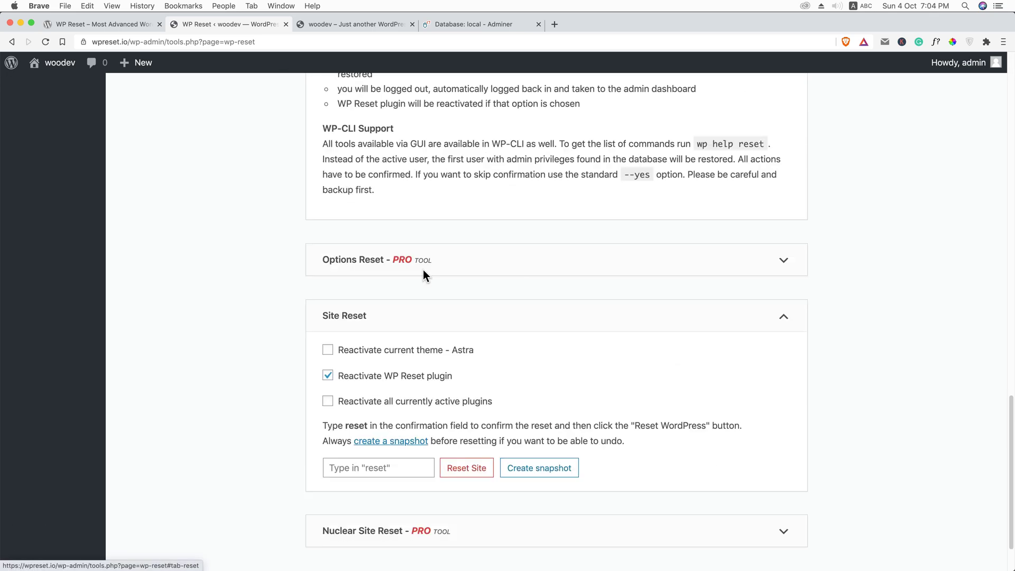
click(327, 366)
scroll(407, 324, down, 2)
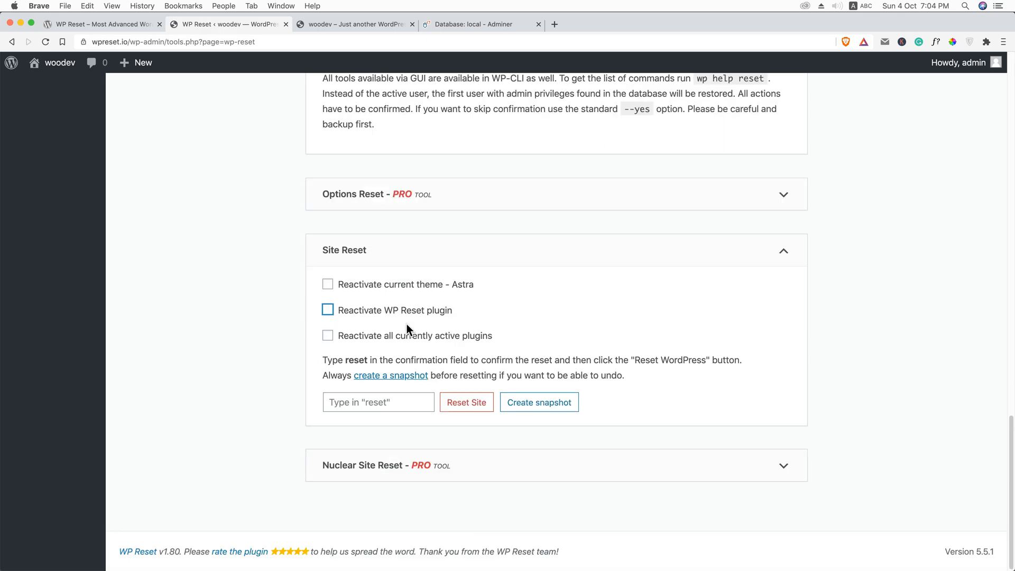
click(381, 402)
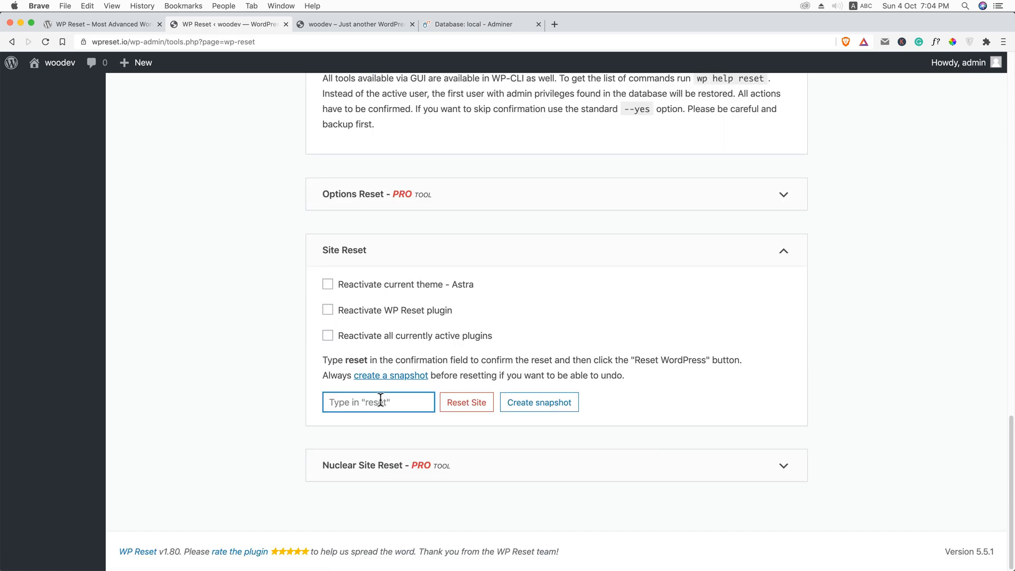
text(reset)
click(466, 402)
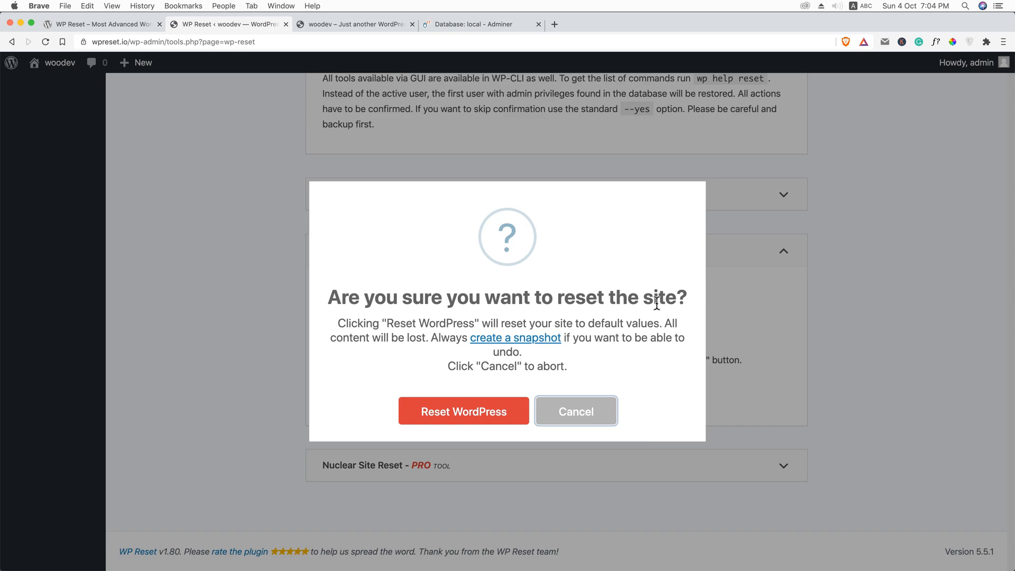
click(463, 414)
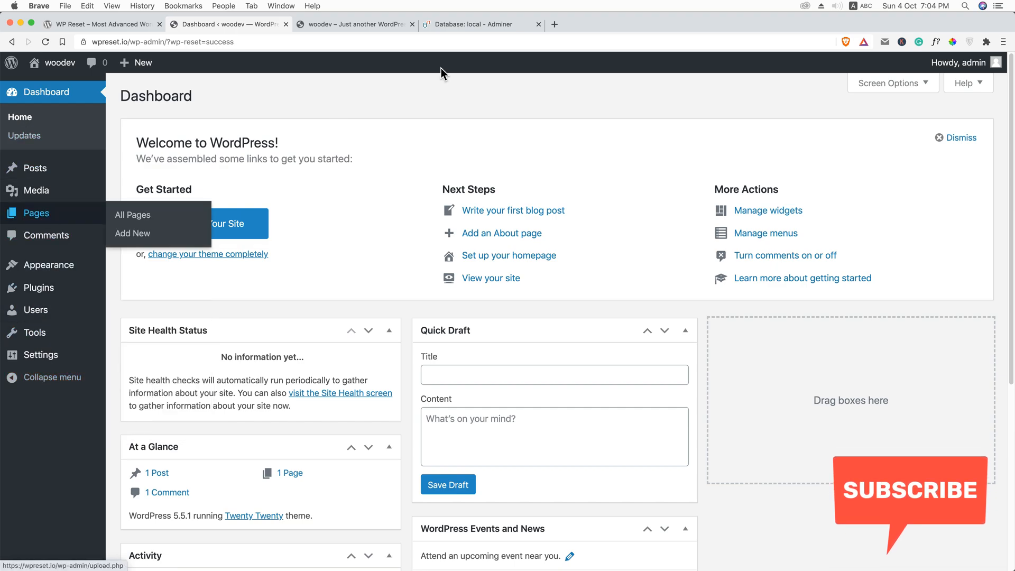
mouse_move(36, 213)
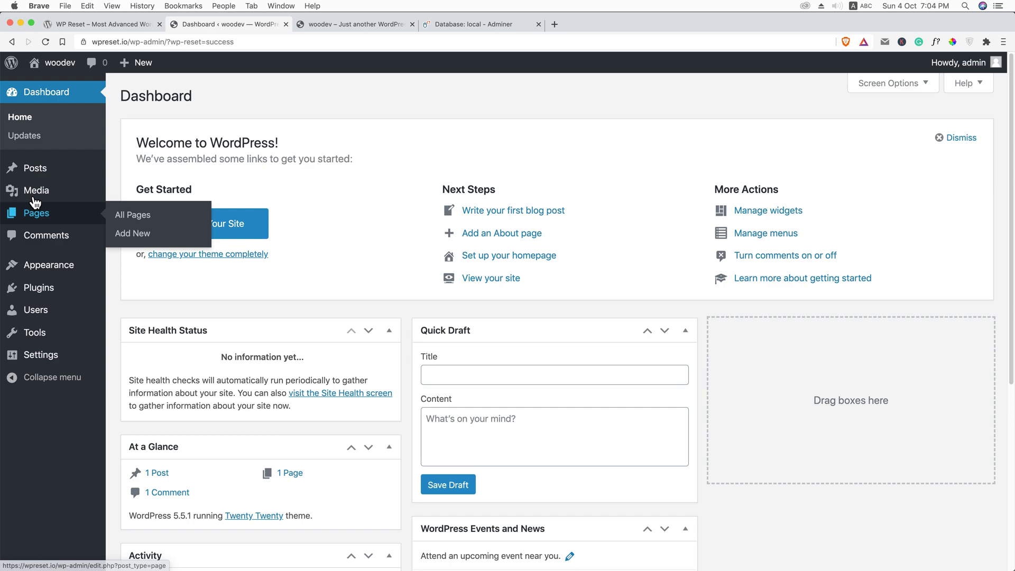
Inspect the reset site's Media Library, Pages, Themes and the ten inactive Installed Plugins.
click(127, 193)
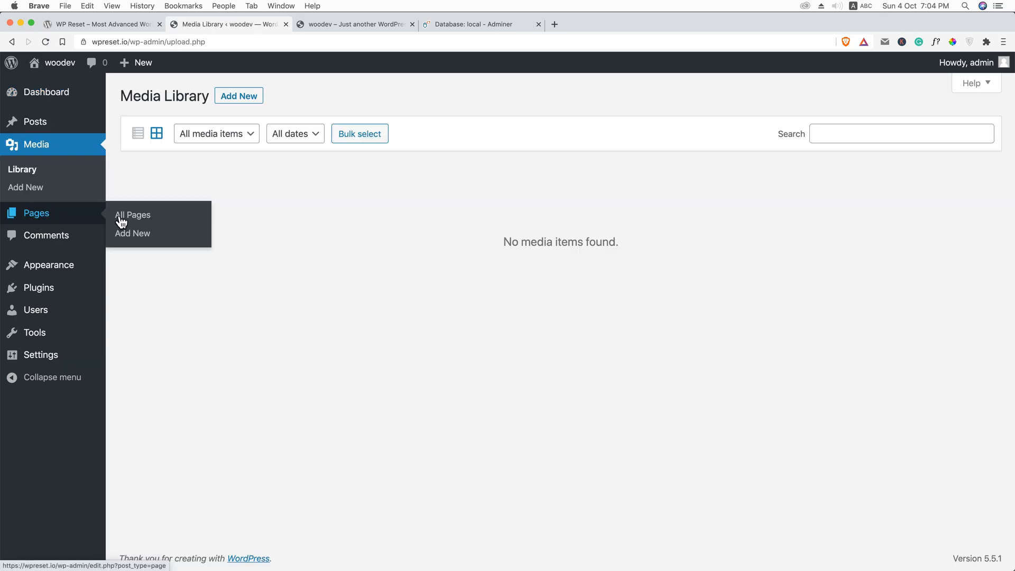
click(132, 215)
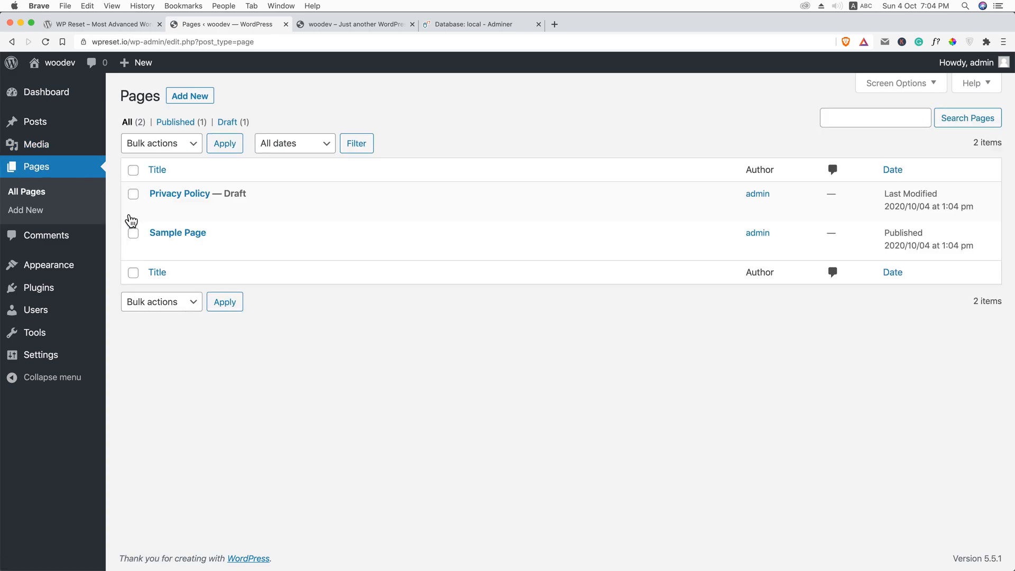
mouse_move(49, 265)
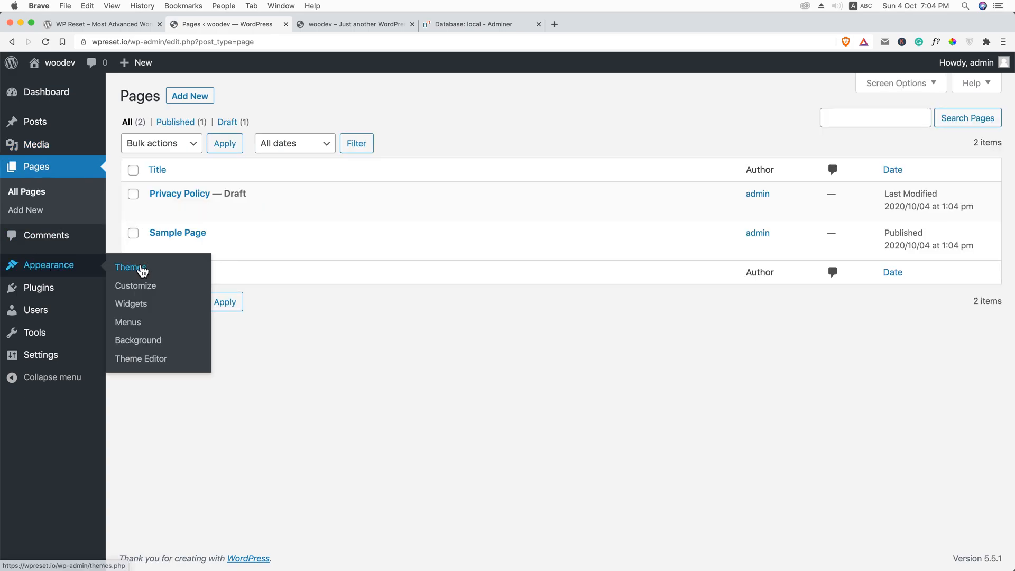
click(127, 267)
scroll(467, 270, down, 5)
scroll(470, 271, up, 5)
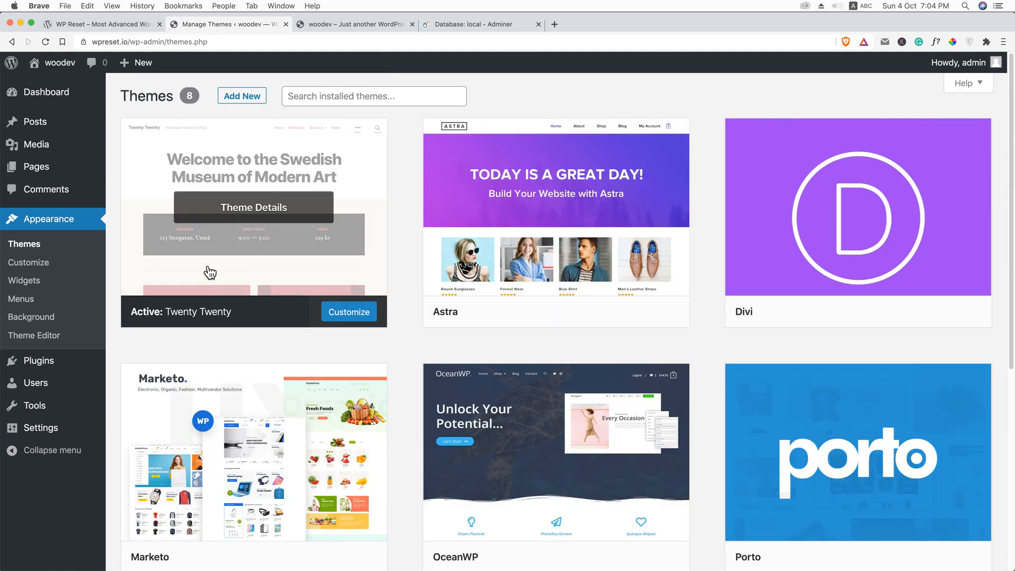
mouse_move(39, 360)
click(146, 363)
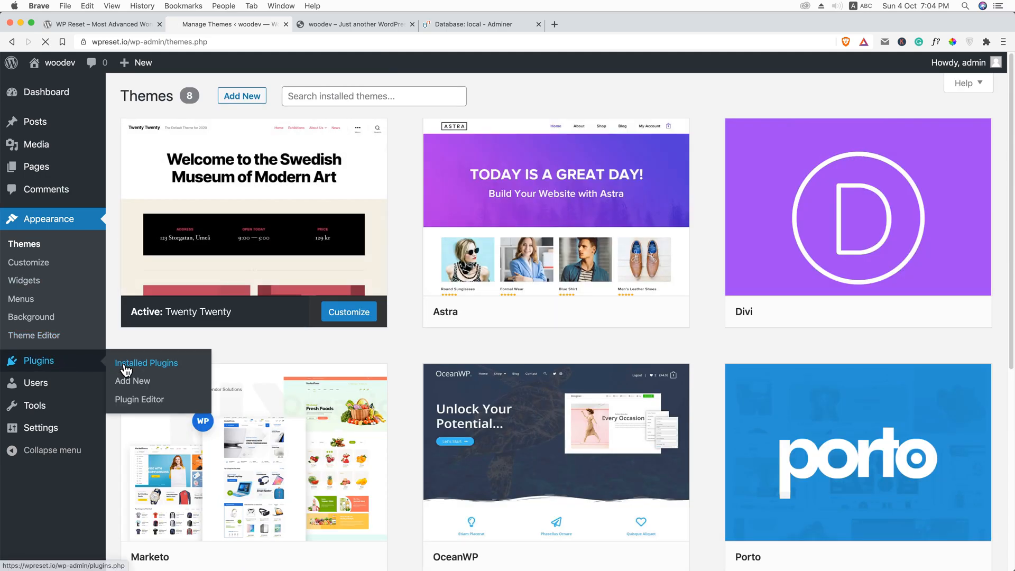
scroll(319, 261, down, 5)
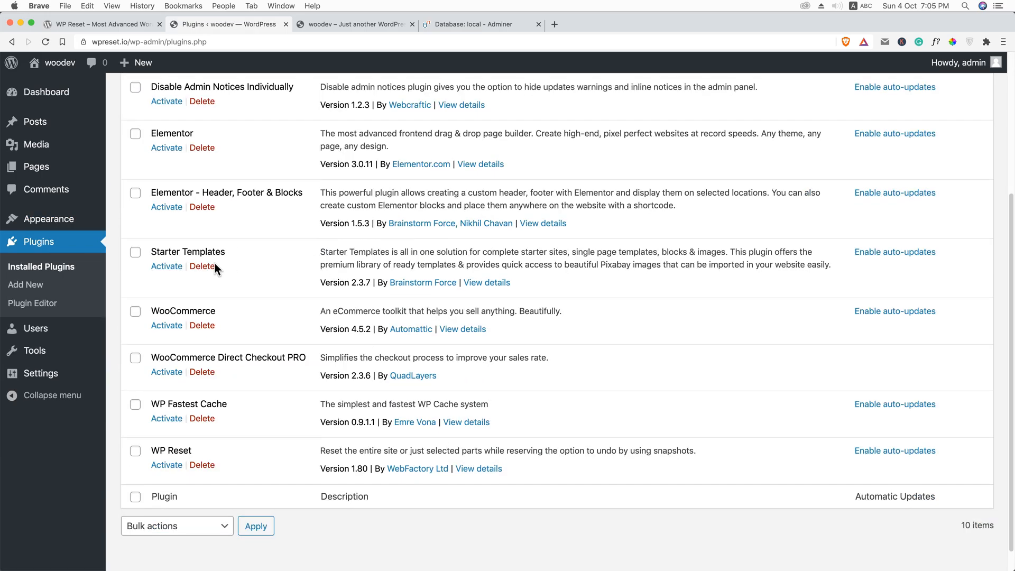
scroll(216, 262, up, 2)
scroll(183, 262, up, 5)
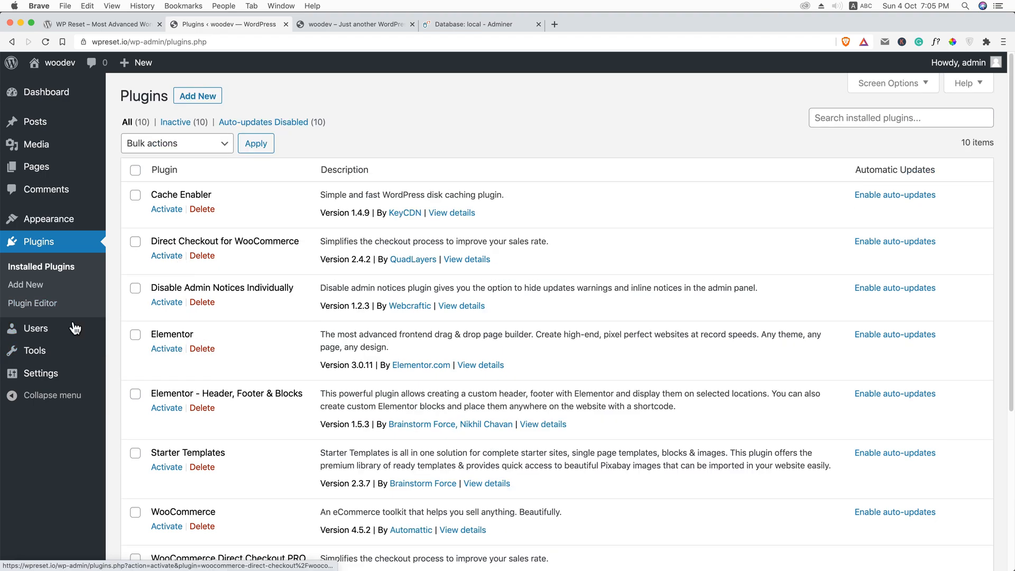
click(466, 24)
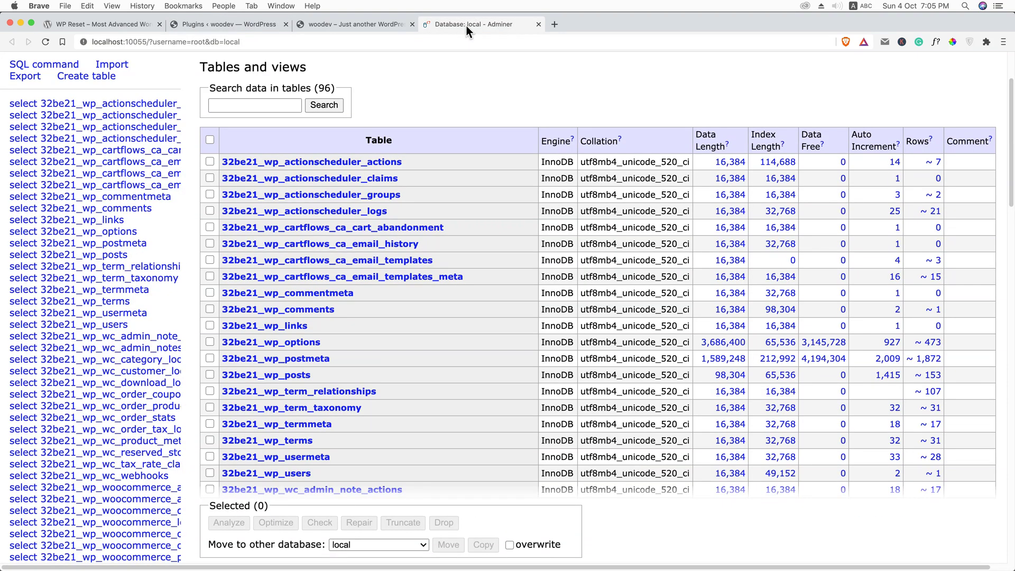
click(46, 42)
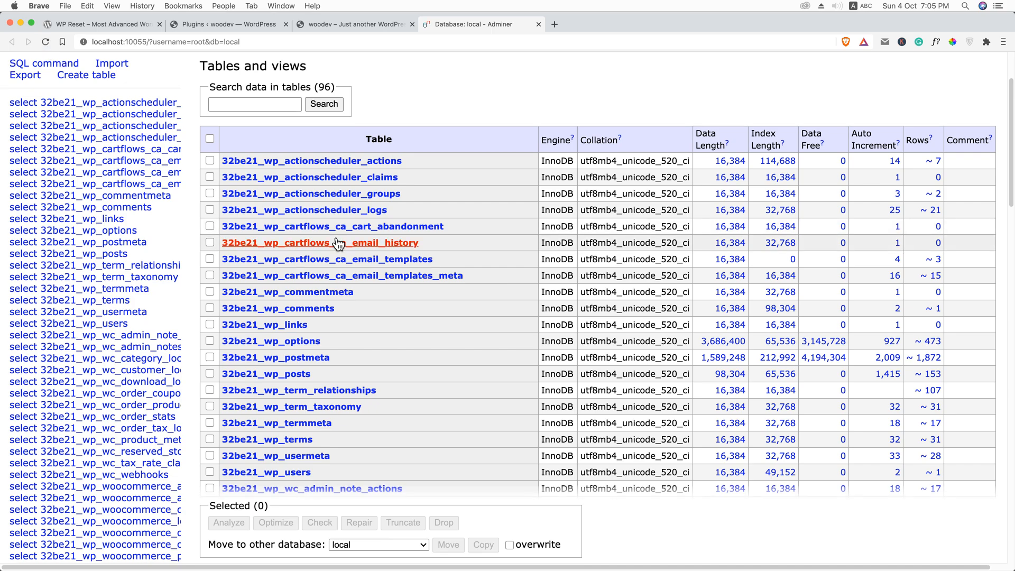
scroll(336, 234, down, 5)
scroll(336, 234, down, 5)
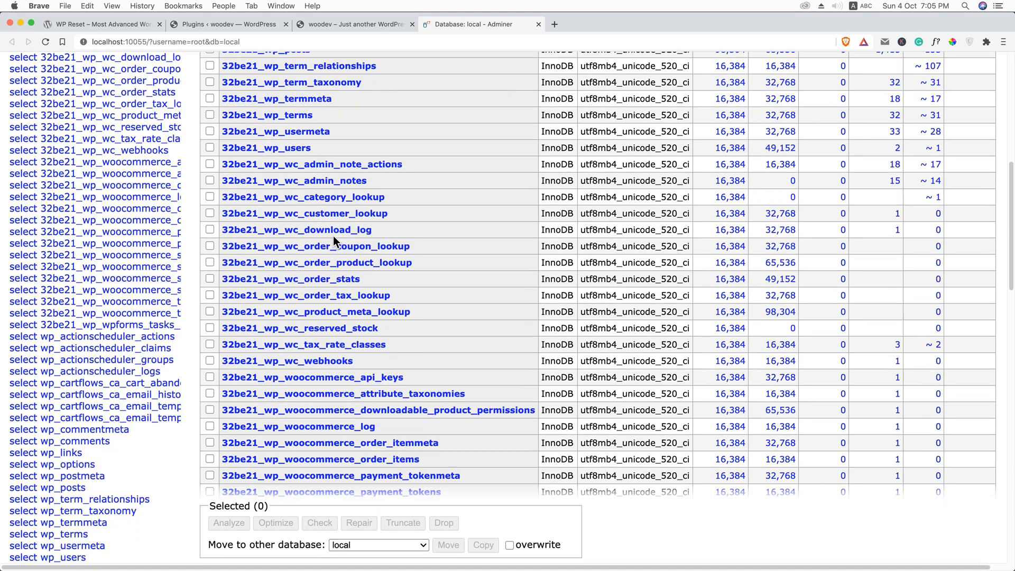
scroll(333, 236, up, 10)
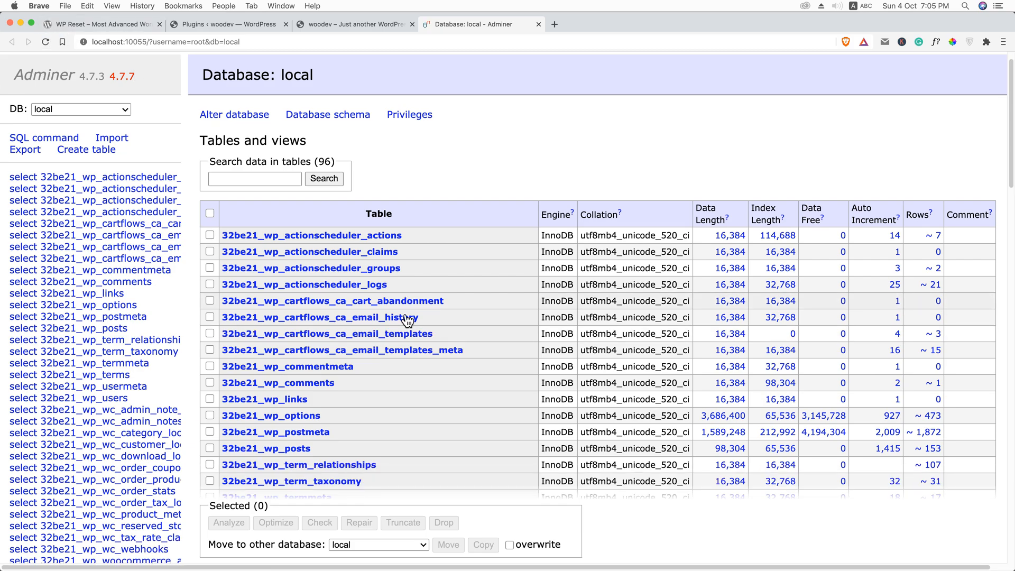
scroll(406, 313, down, 5)
scroll(406, 314, down, 10)
scroll(406, 319, down, 5)
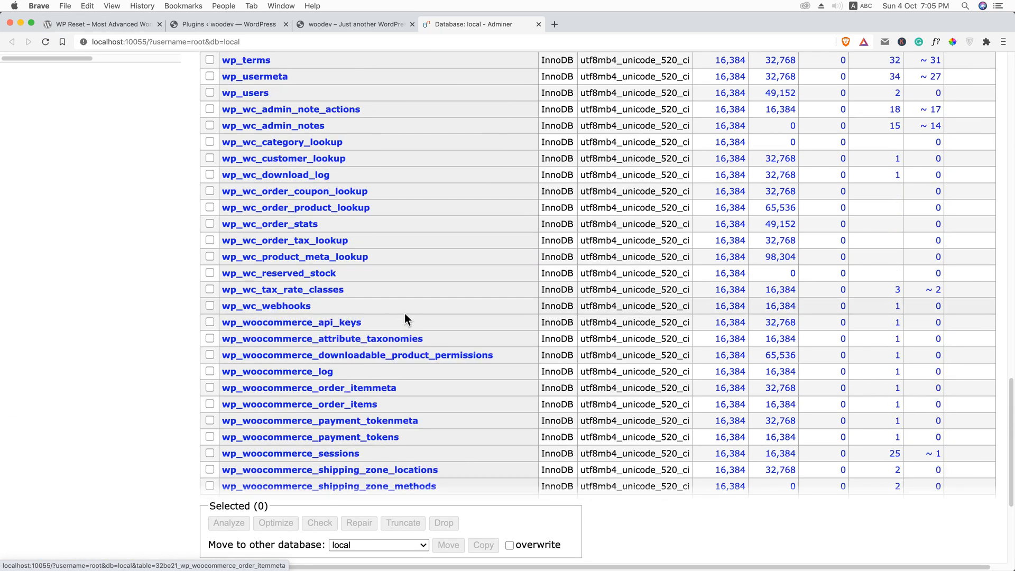
scroll(404, 313, up, 10)
scroll(405, 313, up, 3)
scroll(405, 313, up, 3)
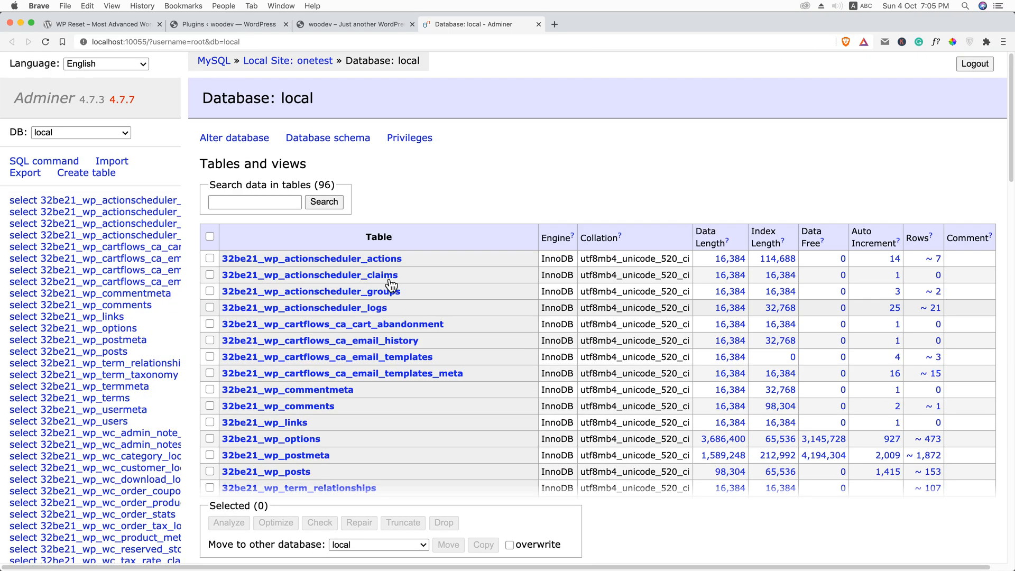
click(232, 25)
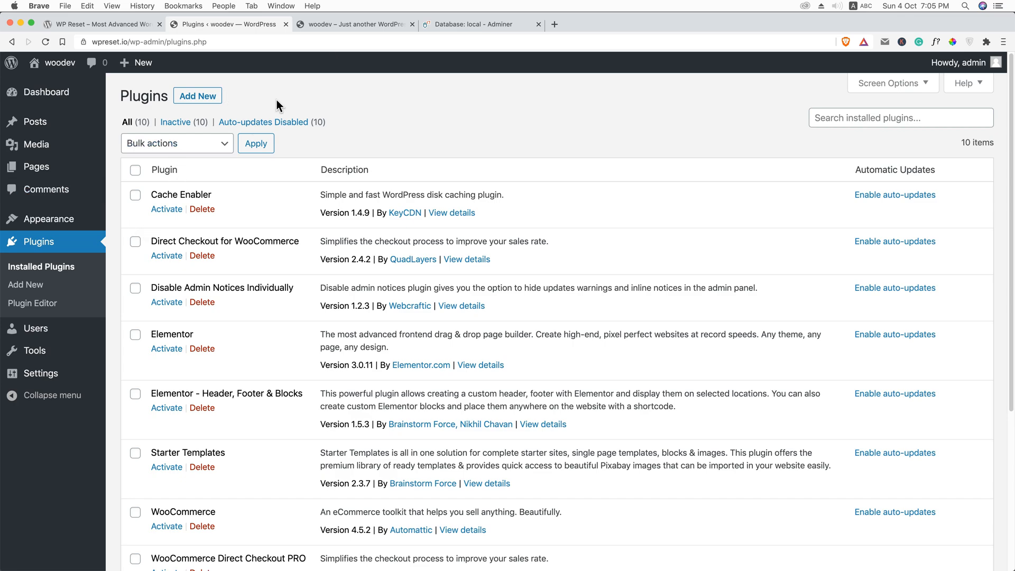
scroll(198, 353, down, 5)
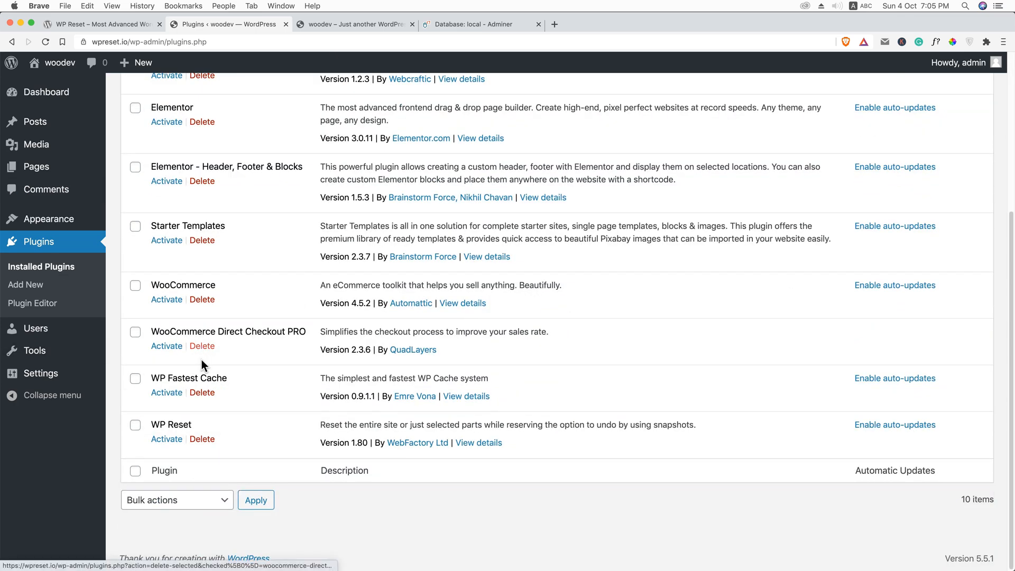
Reactivate WP Reset from Installed Plugins and go to its reset tools page.
click(167, 439)
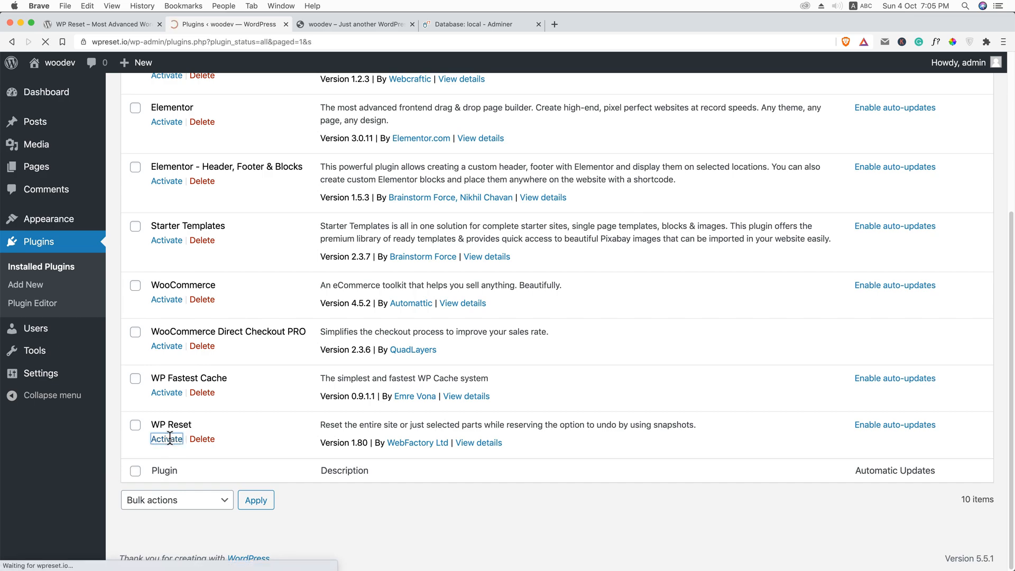
scroll(229, 367, down, 3)
scroll(229, 361, down, 1)
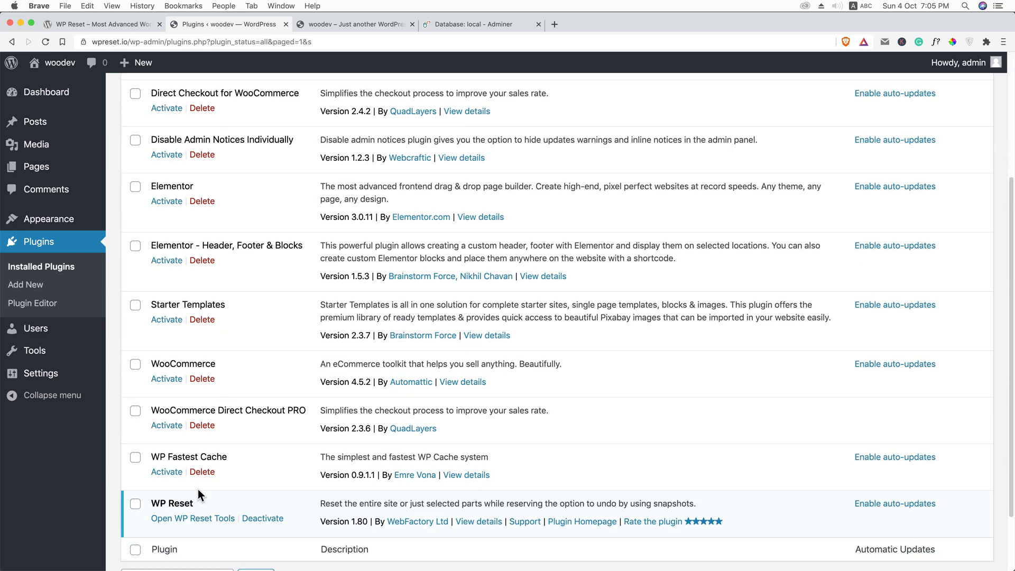
click(193, 518)
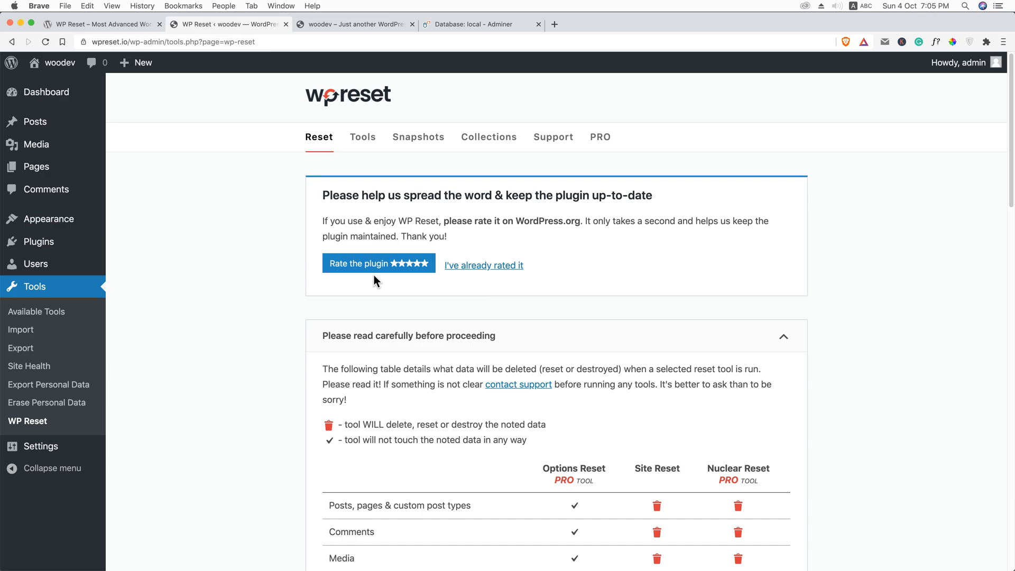
scroll(354, 330, down, 10)
scroll(357, 341, down, 3)
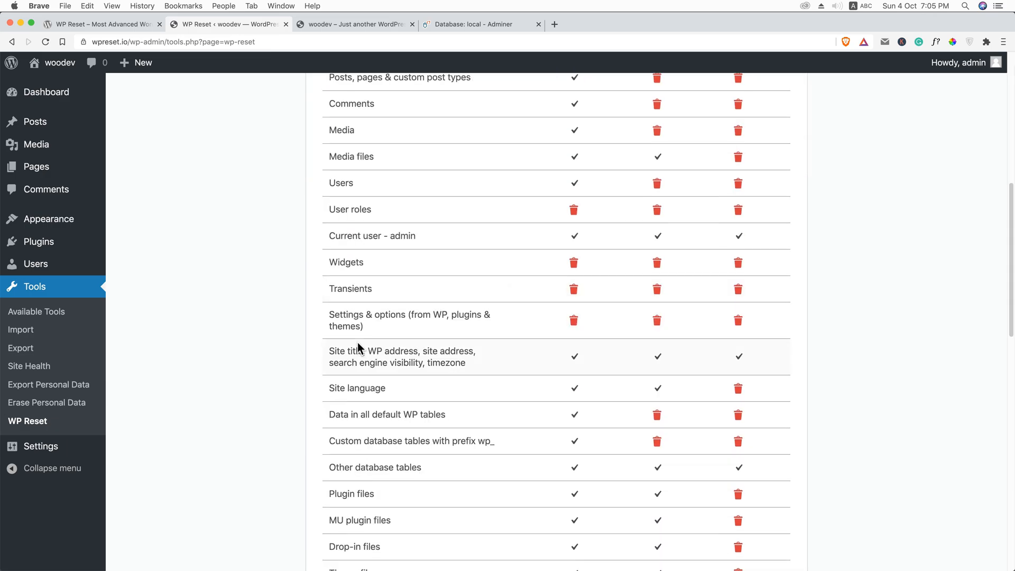
scroll(358, 342, down, 8)
scroll(358, 342, up, 5)
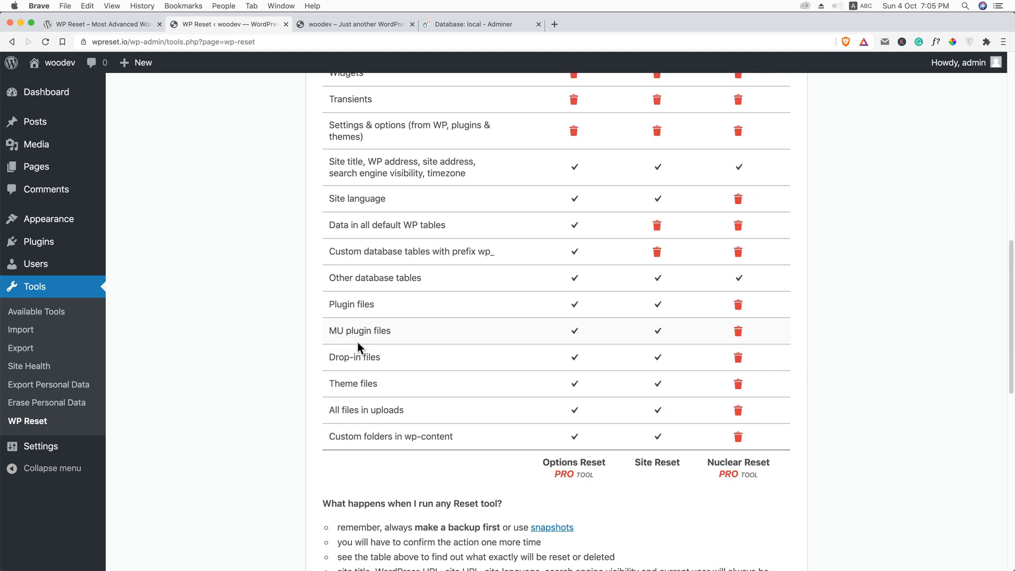
scroll(357, 342, up, 5)
scroll(358, 338, up, 5)
scroll(360, 321, up, 5)
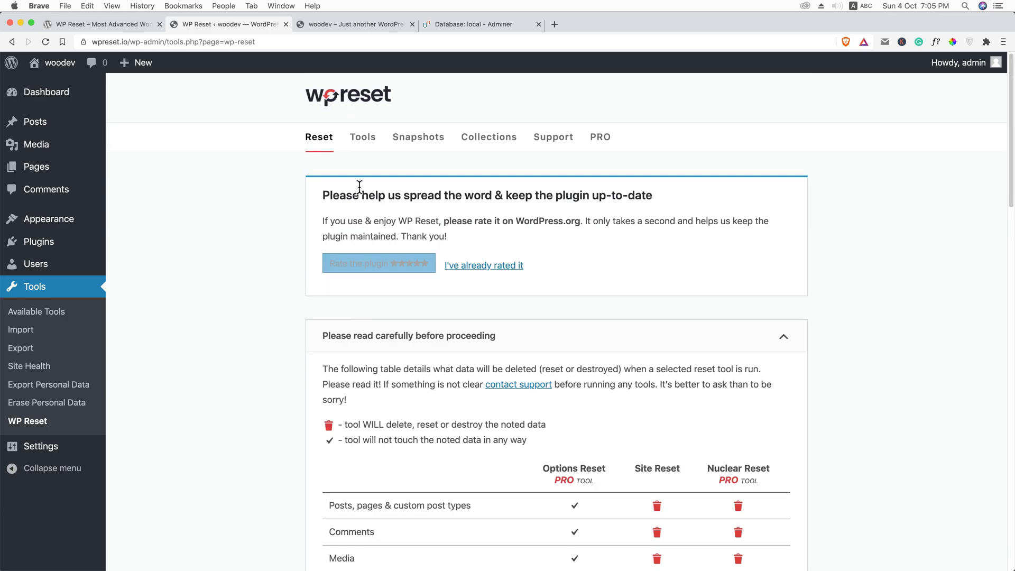
From the WP Reset tools index, reset the options of all themes and acknowledge the result.
click(363, 138)
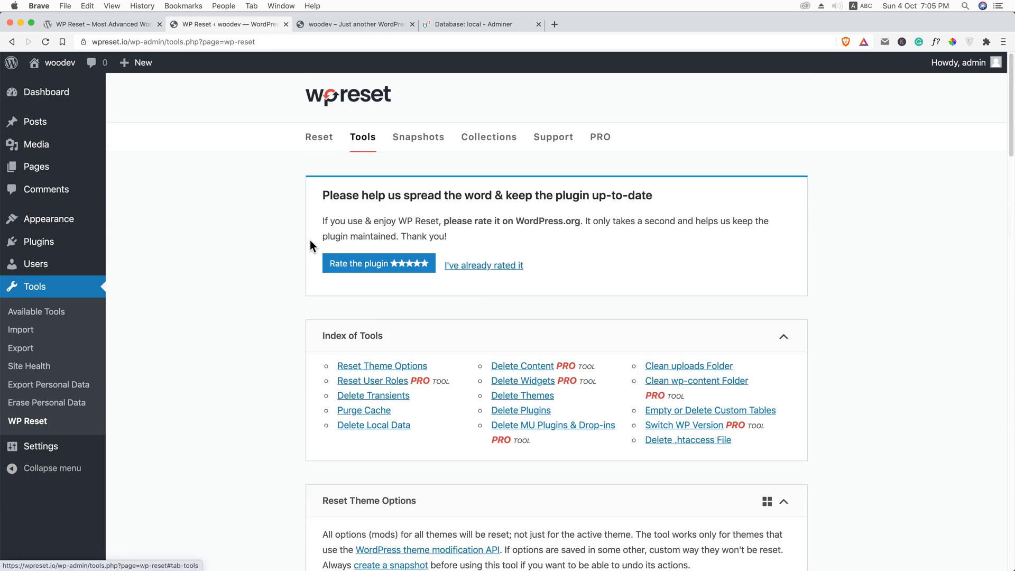
scroll(311, 241, down, 3)
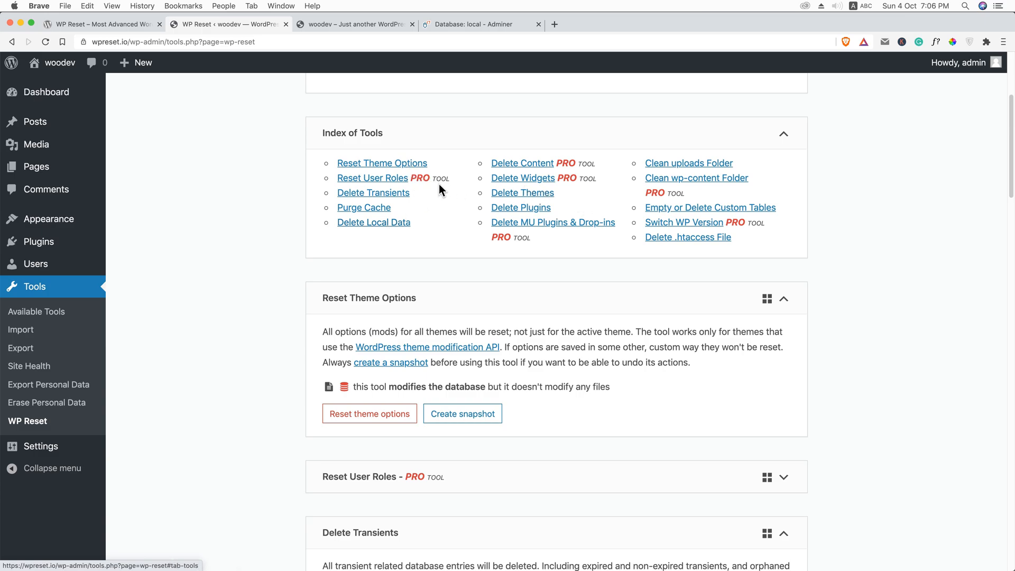
scroll(396, 317, down, 3)
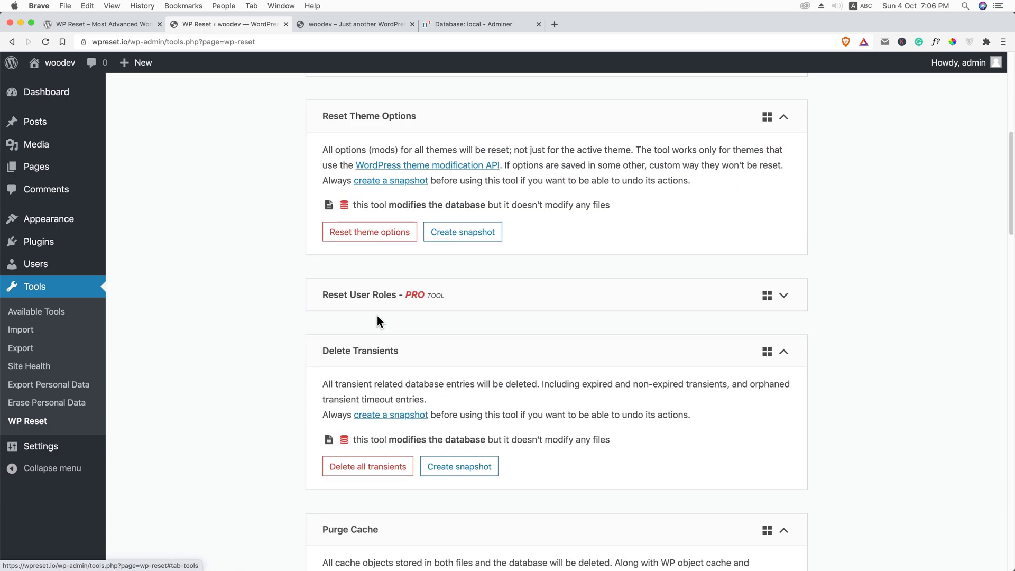
click(377, 232)
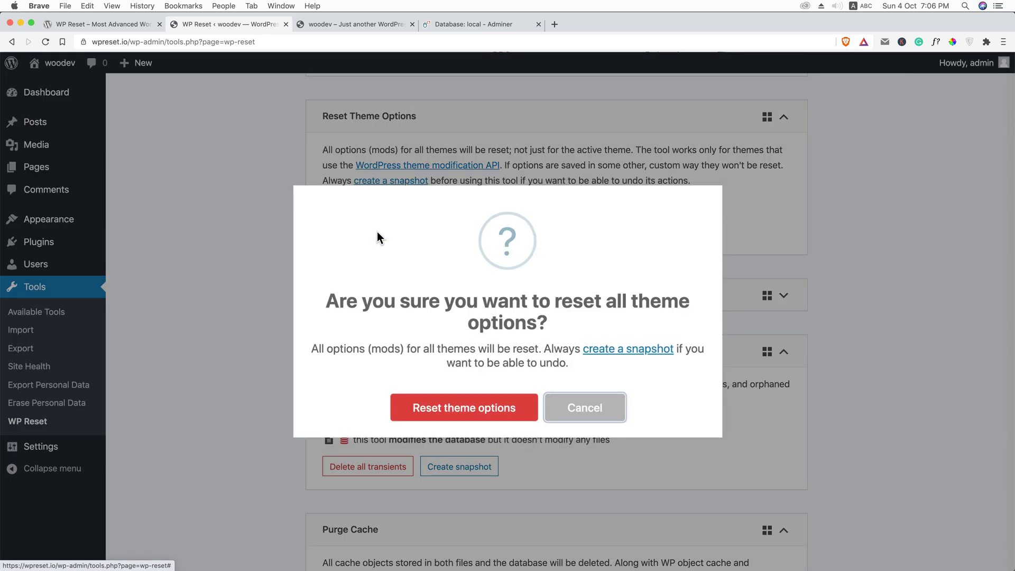
click(480, 413)
click(506, 396)
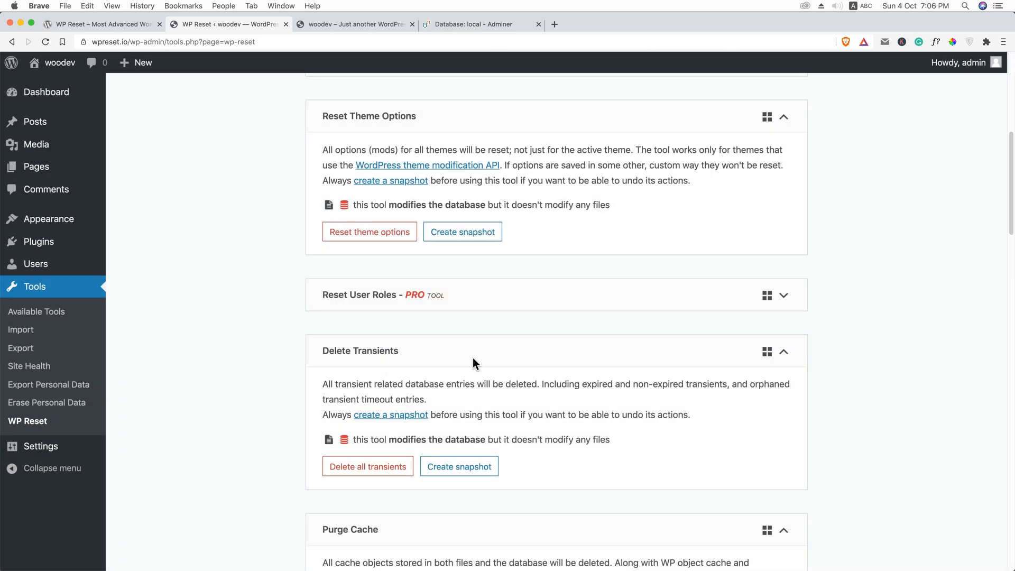
scroll(360, 343, down, 5)
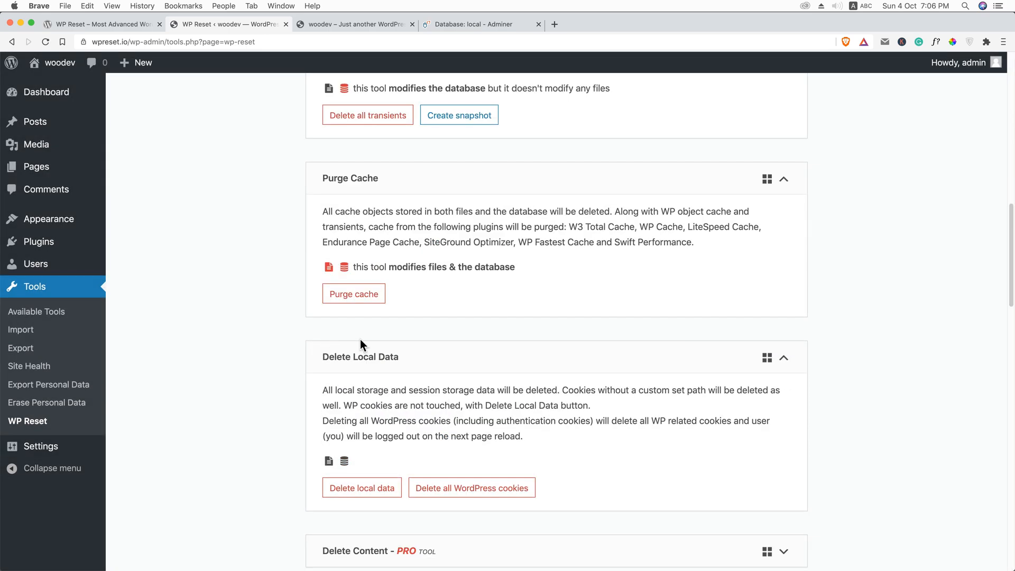
Purge all cached data and delete the local browser data, confirming each.
click(357, 303)
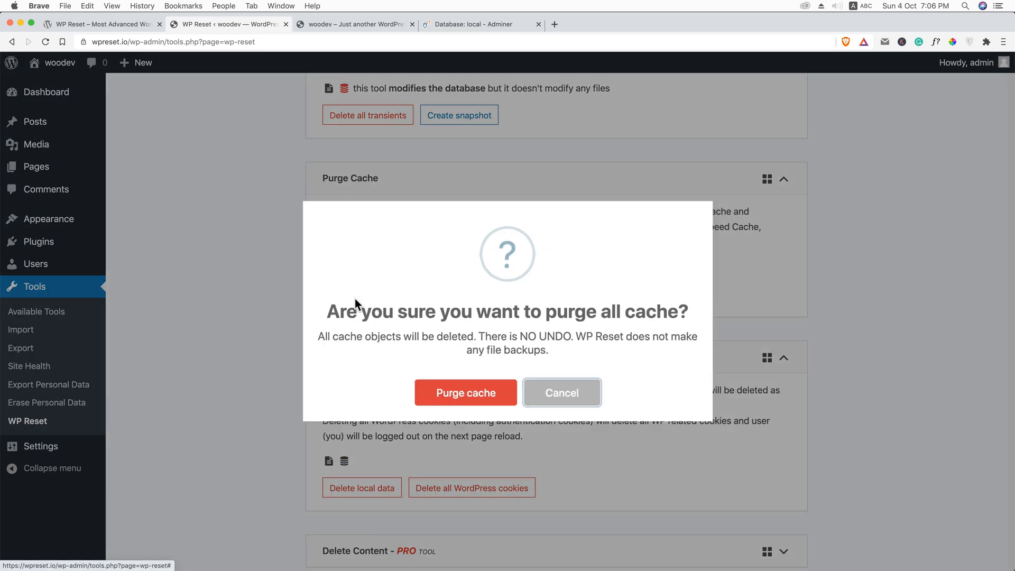
click(459, 394)
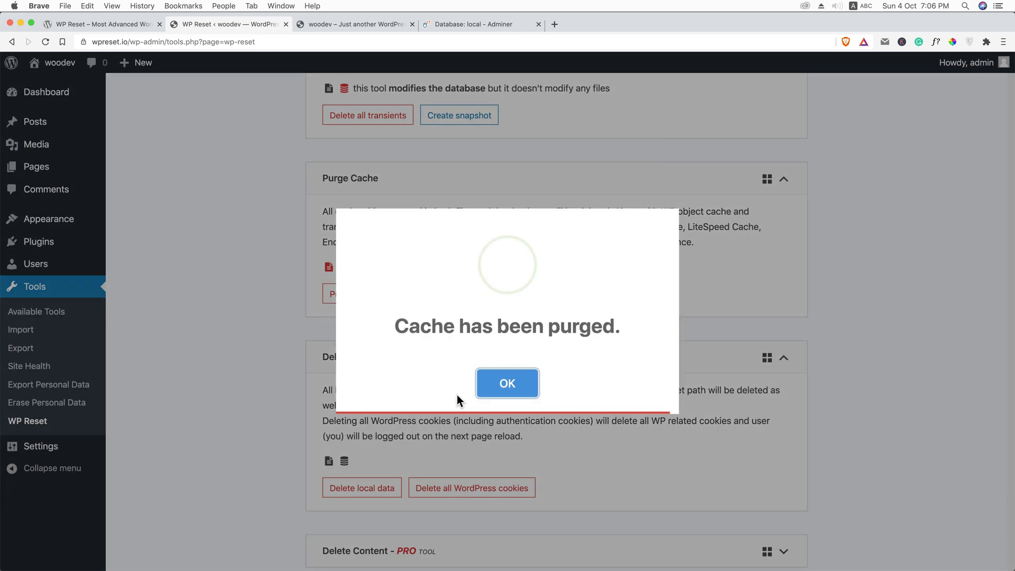
click(500, 384)
scroll(411, 340, down, 3)
click(361, 317)
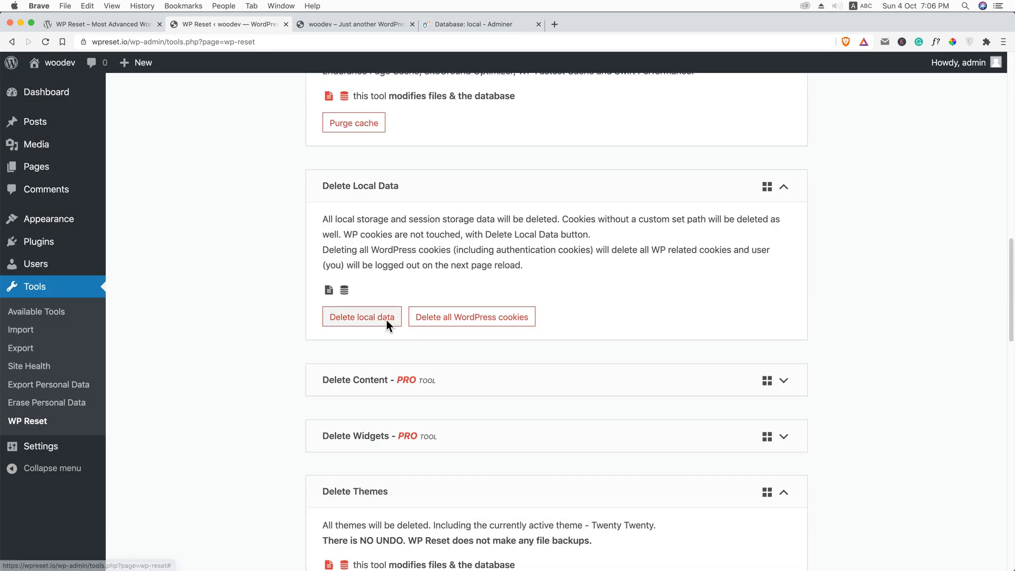
click(463, 407)
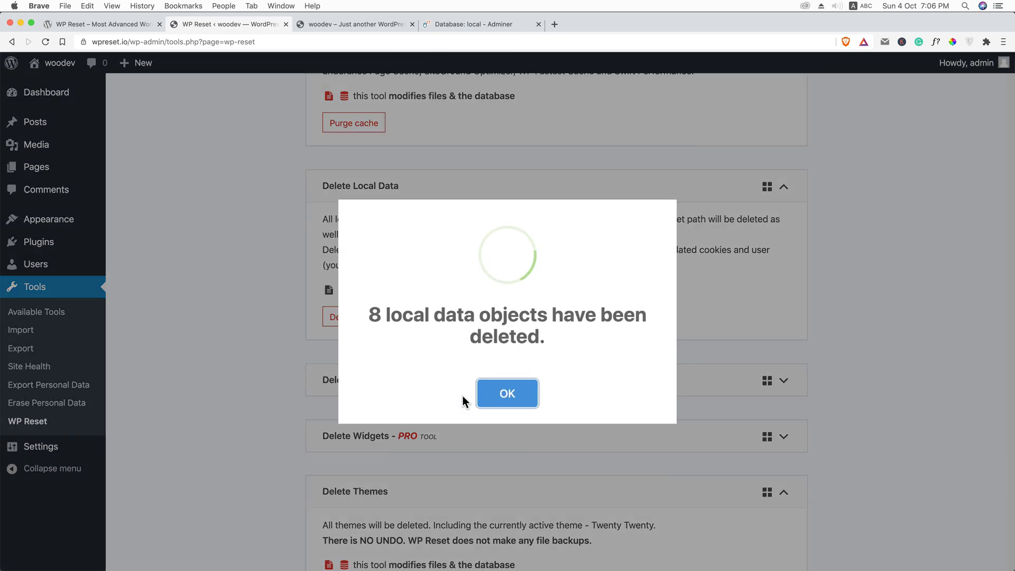
click(504, 394)
scroll(385, 366, down, 3)
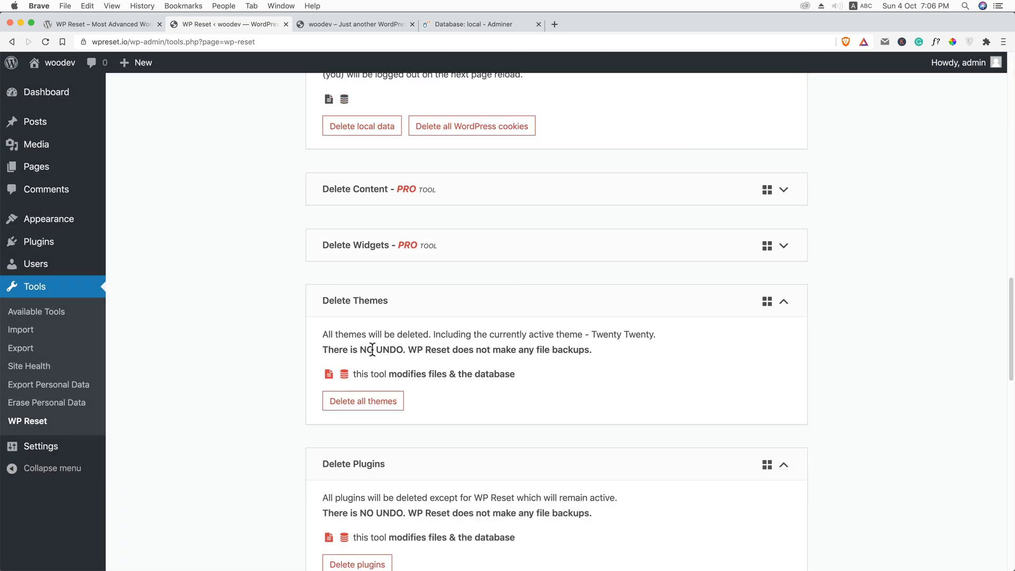
scroll(383, 366, down, 3)
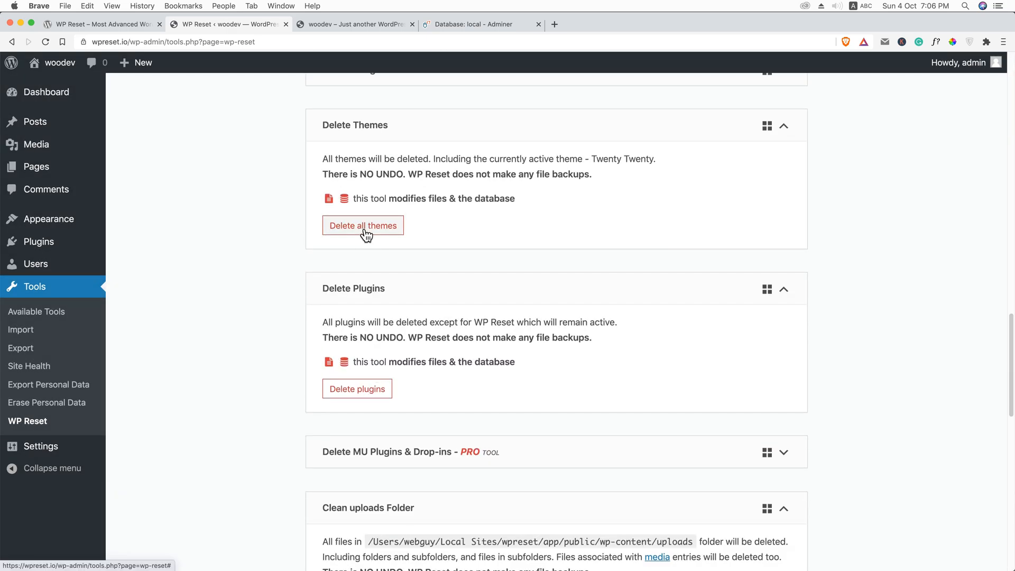
Delete all eight installed themes and dismiss the themes-deleted message.
click(365, 232)
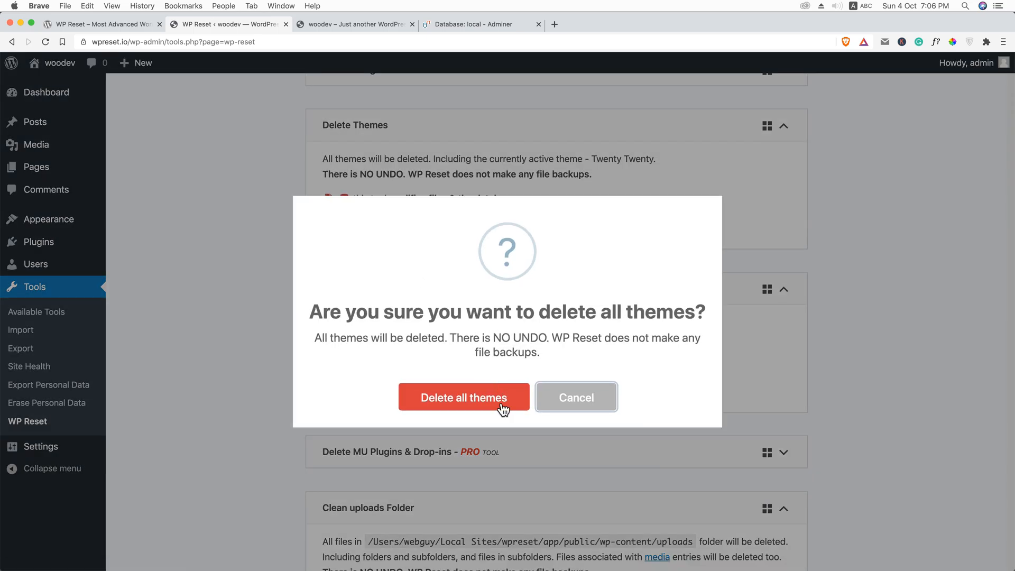
click(472, 396)
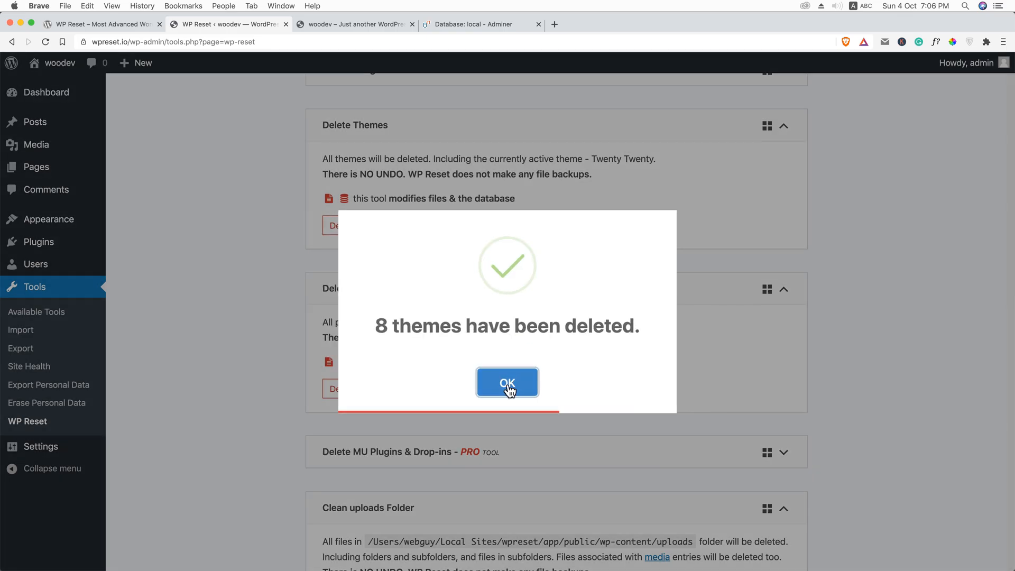
click(507, 382)
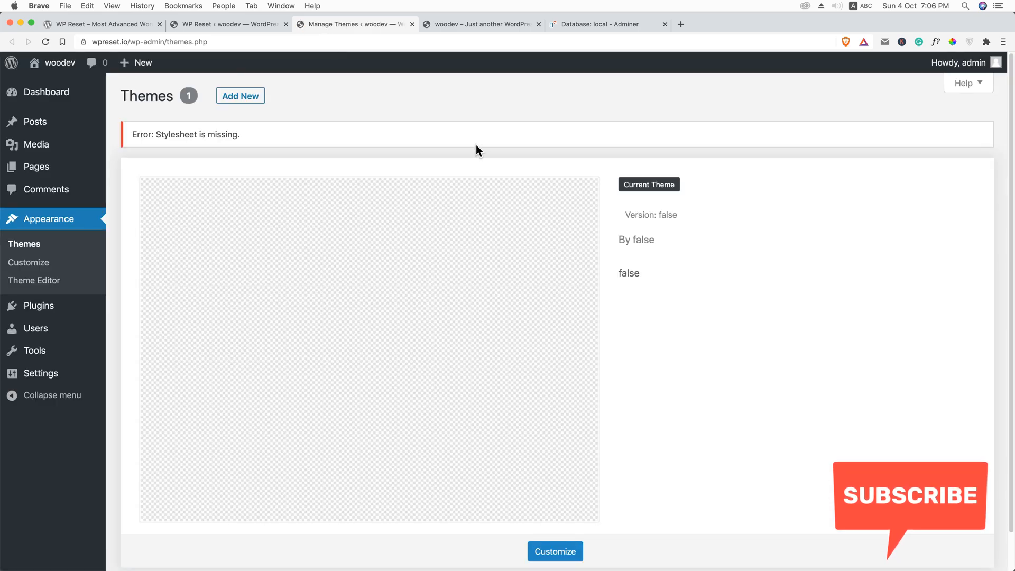
Check the front page, start installing Astra from Popular themes, and return to WP Reset tools.
click(473, 25)
click(240, 97)
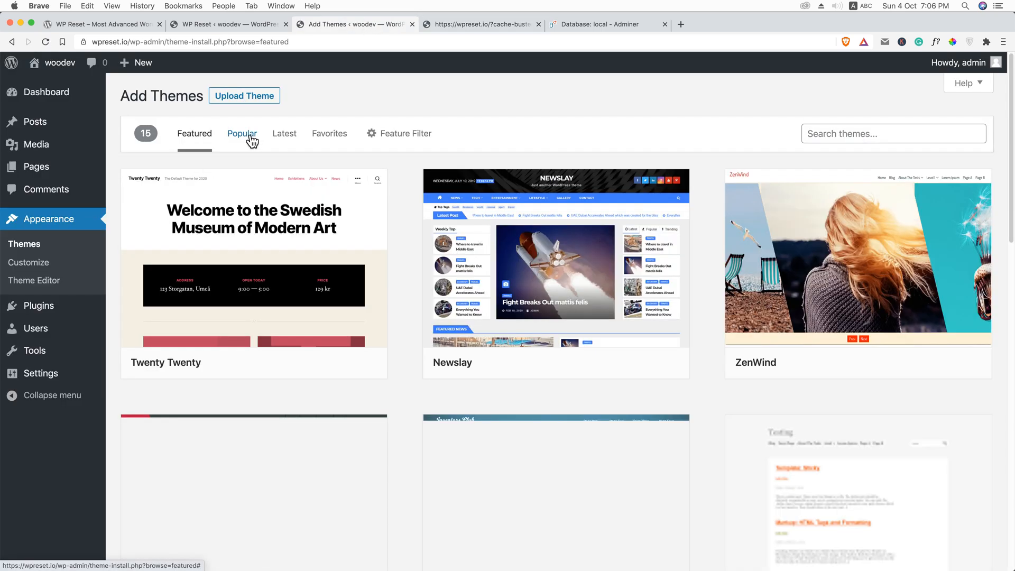
click(252, 138)
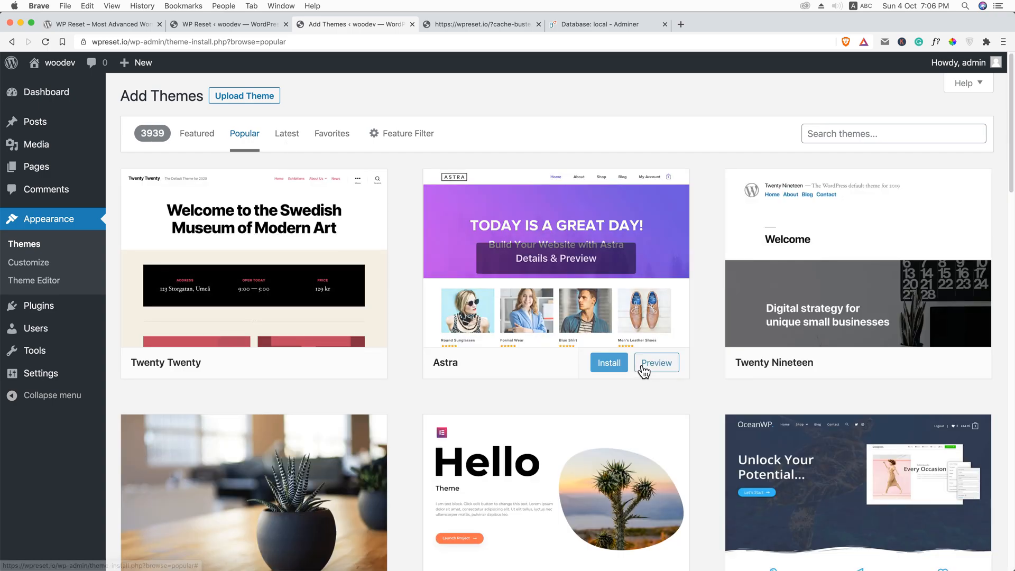
click(611, 363)
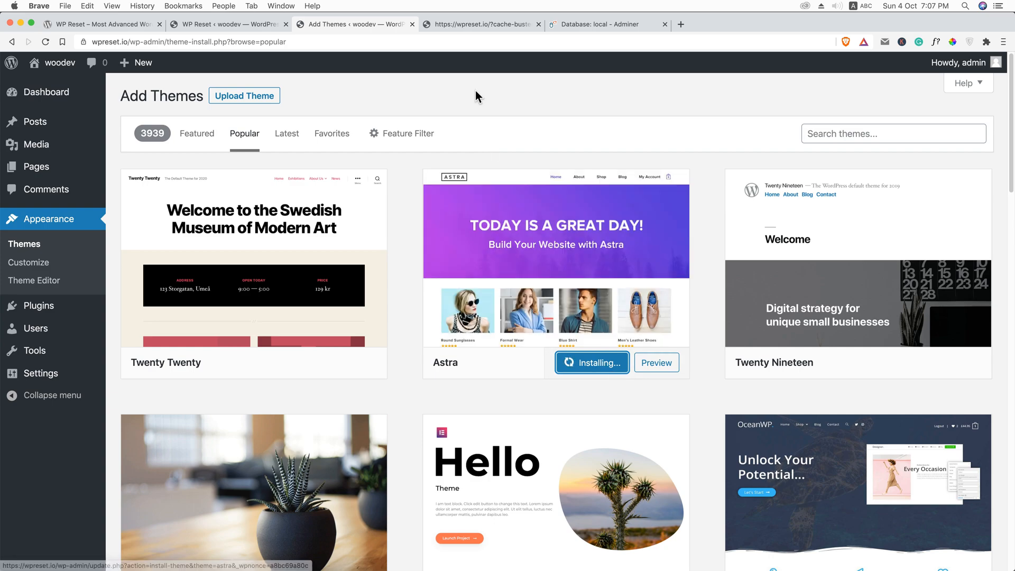
click(240, 25)
scroll(344, 251, down, 3)
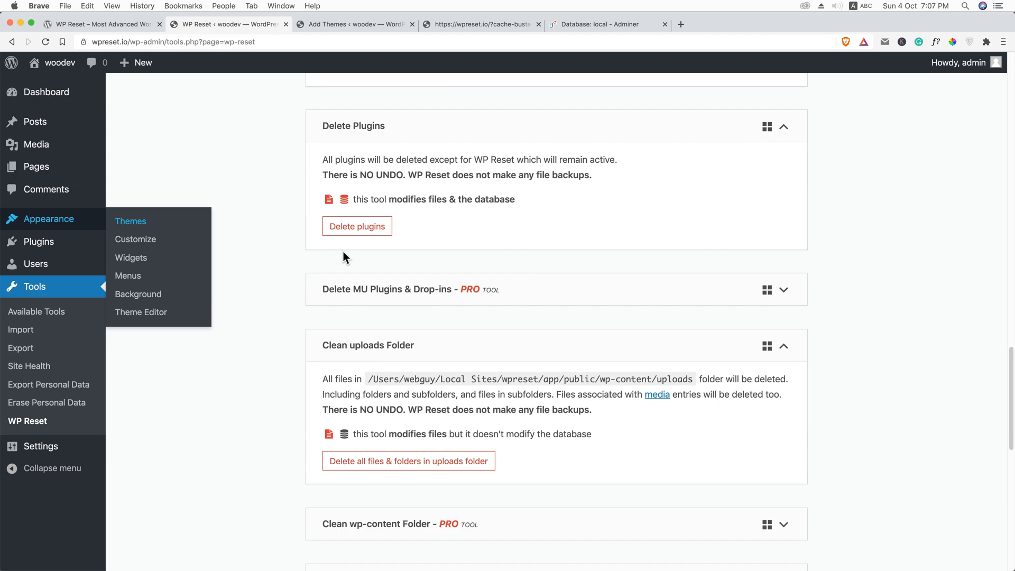
scroll(343, 252, down, 1)
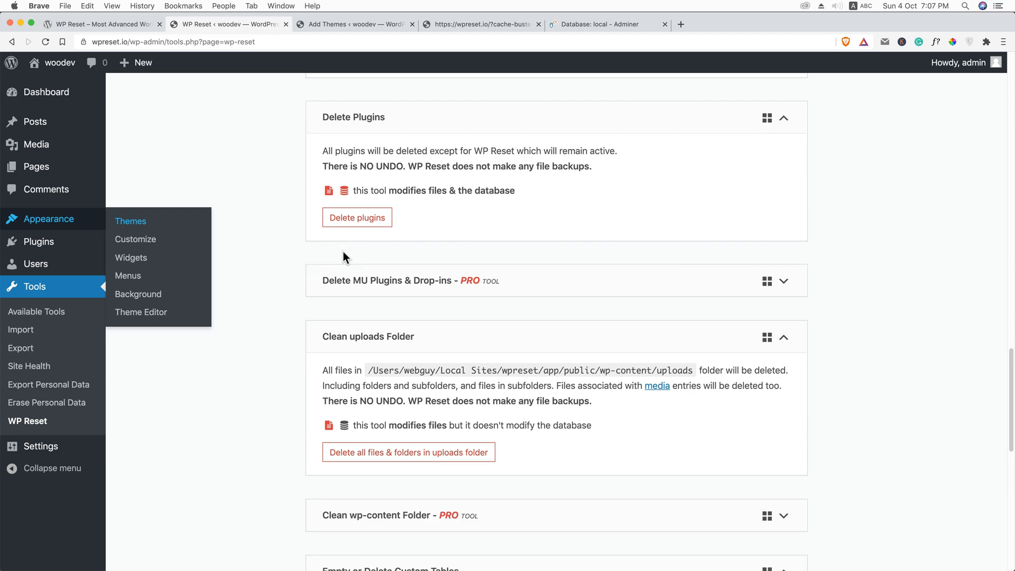
Delete all nine plugins except WP Reset and dismiss the plugins-deleted message.
click(356, 217)
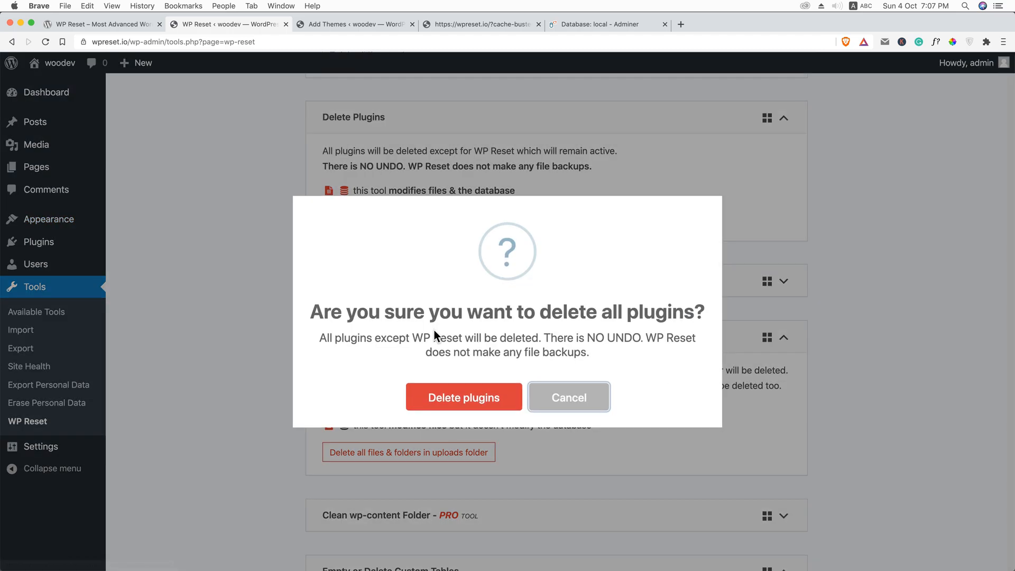
click(460, 399)
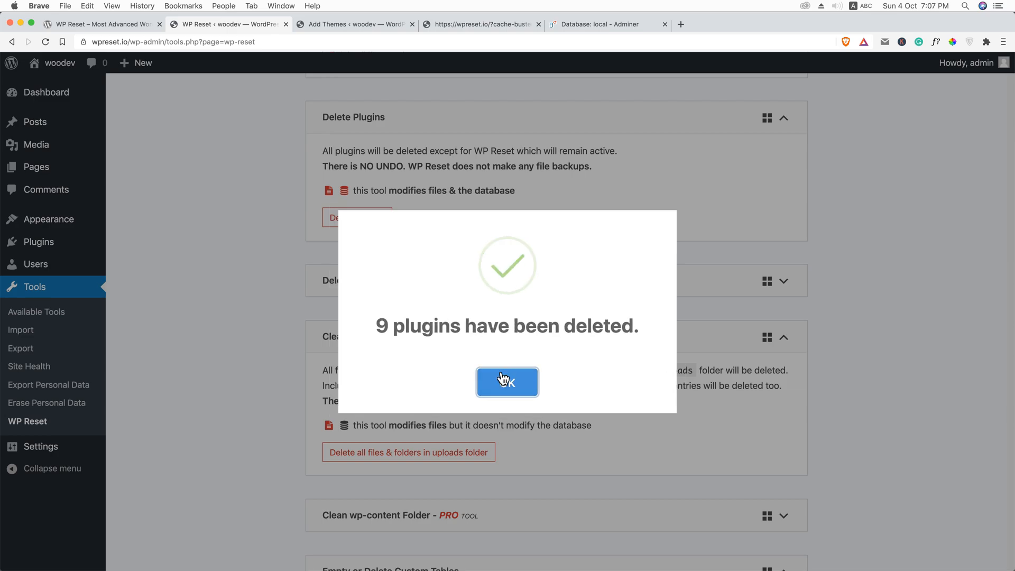
click(502, 384)
scroll(396, 311, down, 2)
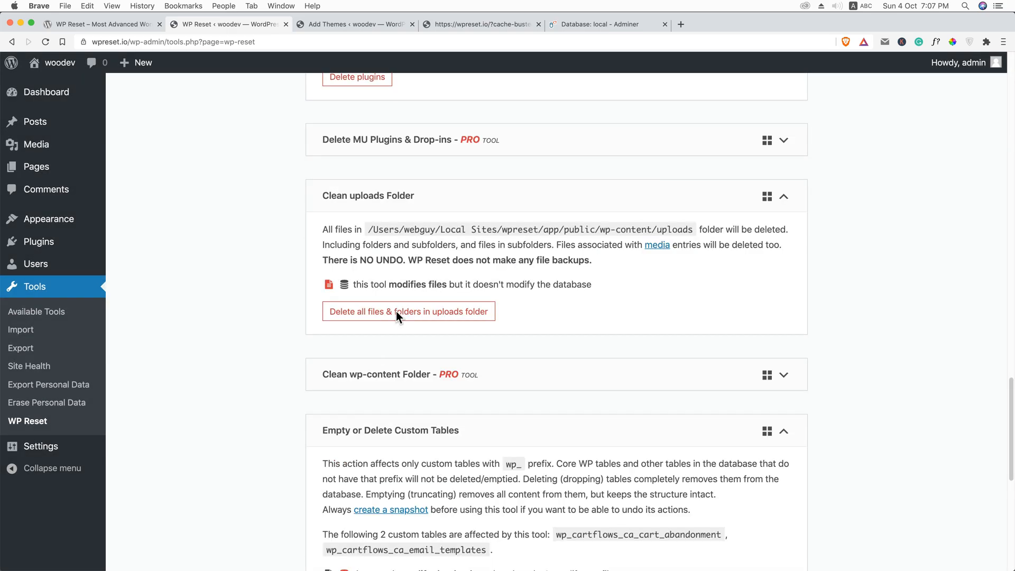
scroll(391, 269, down, 2)
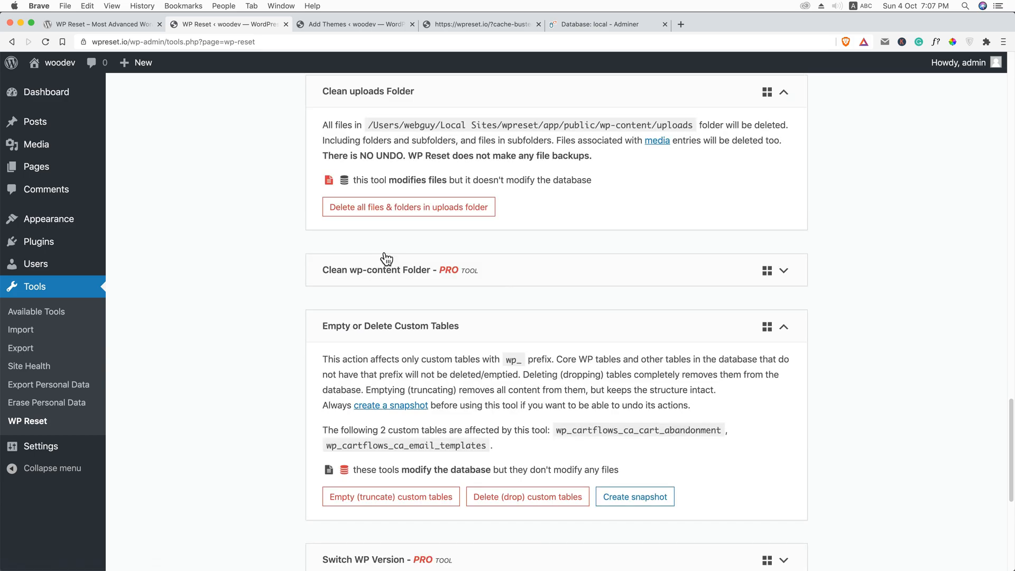
scroll(389, 265, down, 3)
scroll(386, 262, up, 6)
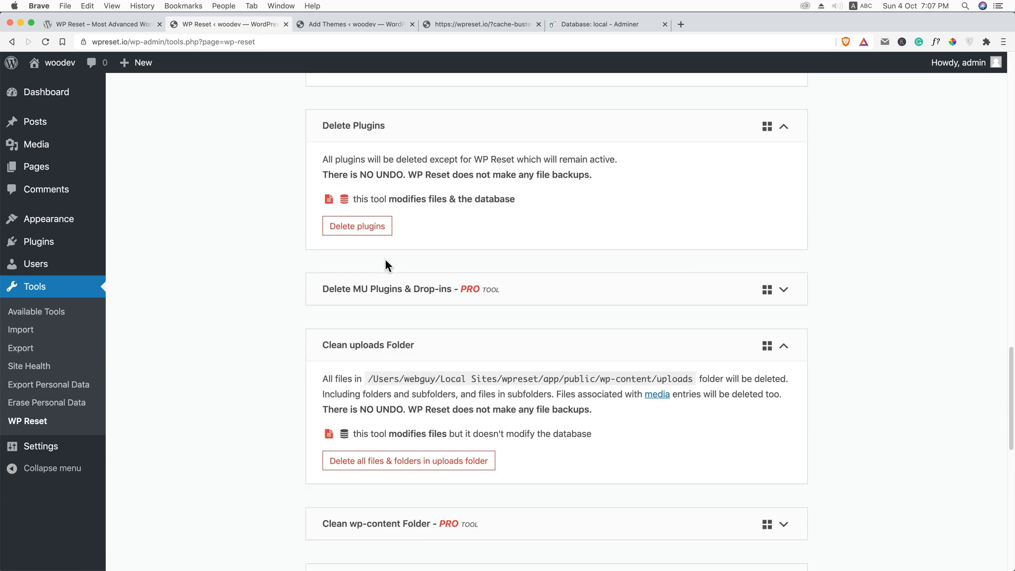
scroll(386, 262, down, 3)
scroll(387, 269, down, 2)
scroll(387, 280, down, 3)
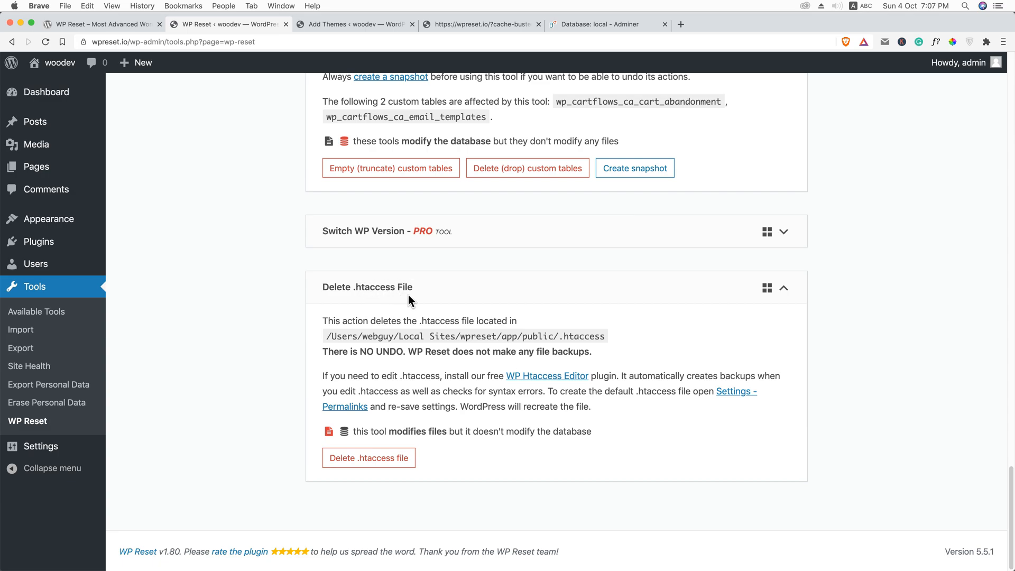
scroll(408, 296, up, 2)
scroll(409, 295, up, 1)
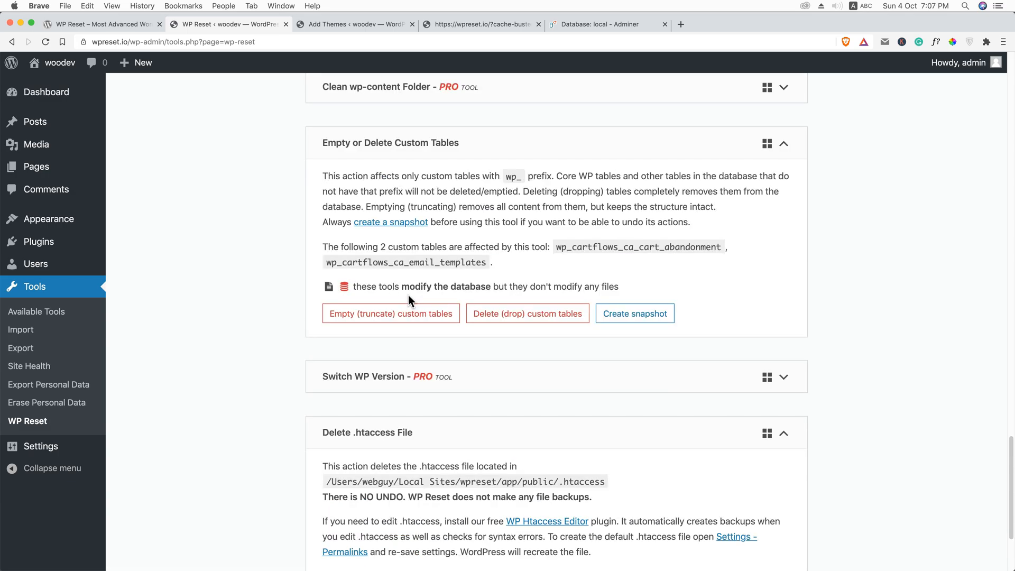
scroll(409, 296, up, 5)
scroll(409, 295, up, 5)
scroll(408, 295, up, 4)
scroll(409, 294, up, 3)
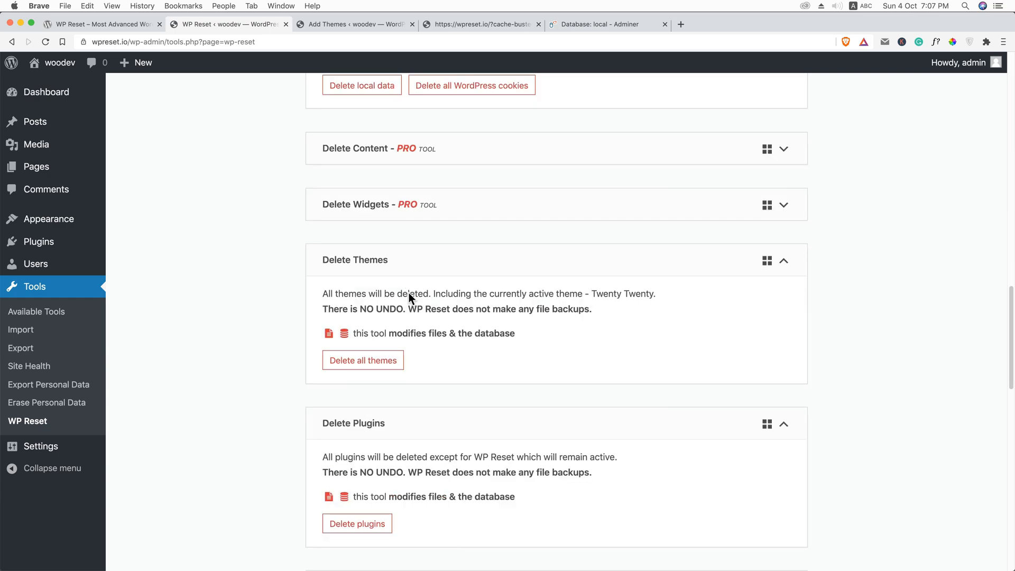
scroll(409, 293, down, 5)
scroll(408, 293, down, 4)
scroll(408, 293, up, 1)
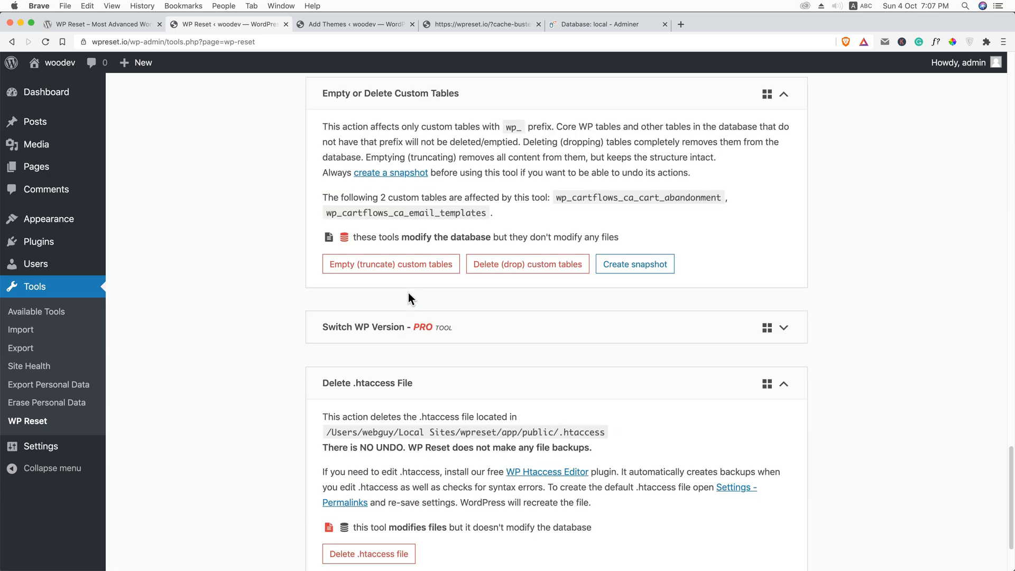
scroll(409, 293, up, 1)
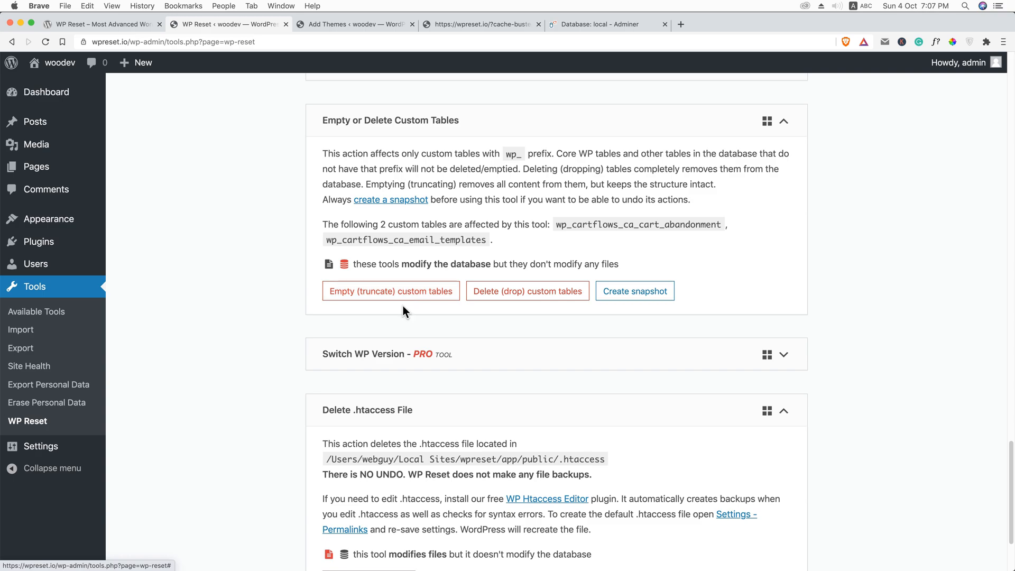
scroll(408, 293, up, 5)
scroll(409, 289, up, 5)
scroll(408, 283, up, 5)
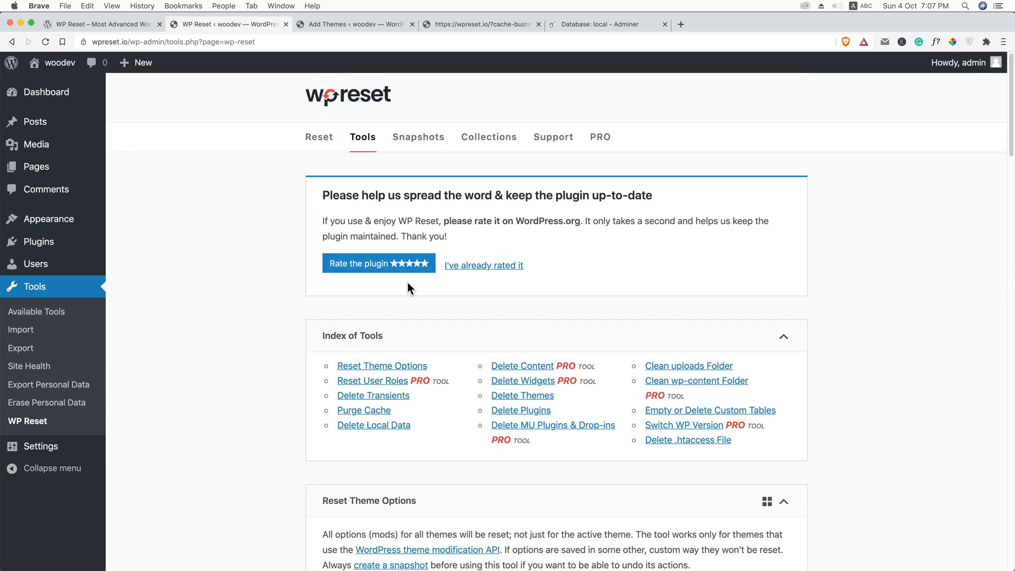
Drop the two CartFlows custom wp_ tables via Empty or Delete Custom Tables and confirm.
click(493, 144)
scroll(459, 210, down, 5)
scroll(459, 209, down, 3)
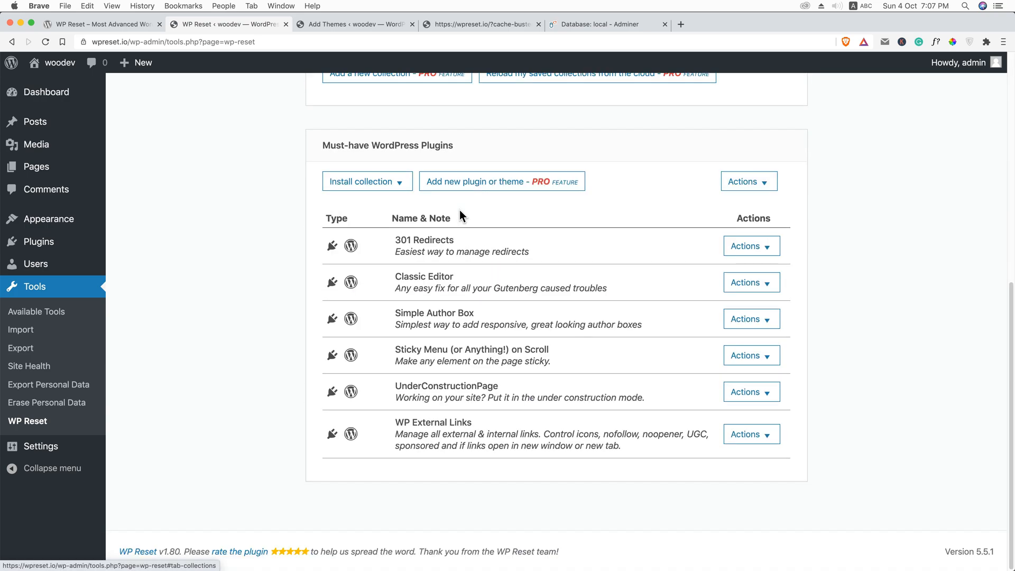
scroll(459, 210, up, 5)
scroll(457, 207, up, 3)
click(363, 136)
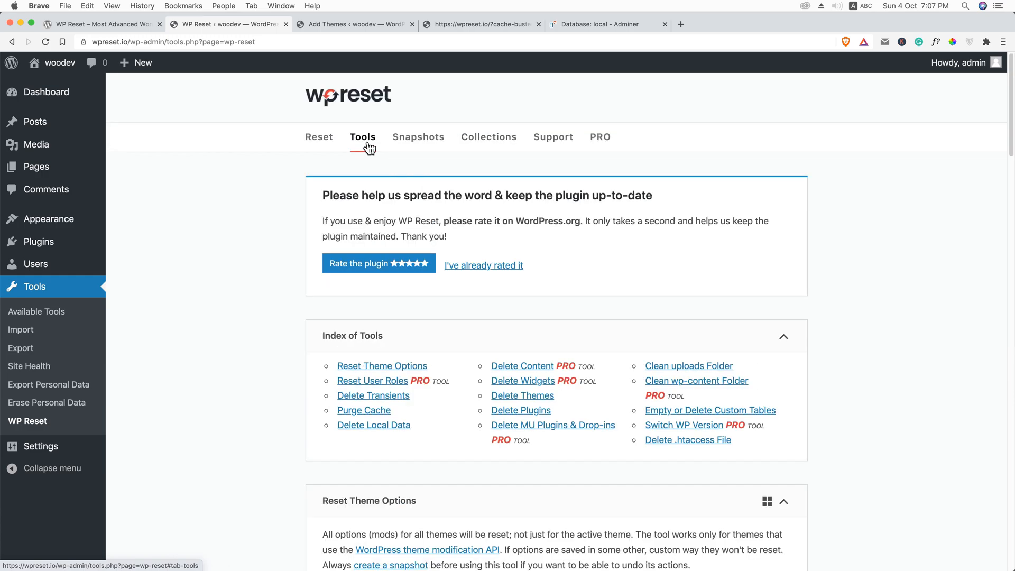
scroll(404, 348, down, 5)
scroll(404, 348, down, 5)
scroll(403, 347, down, 2)
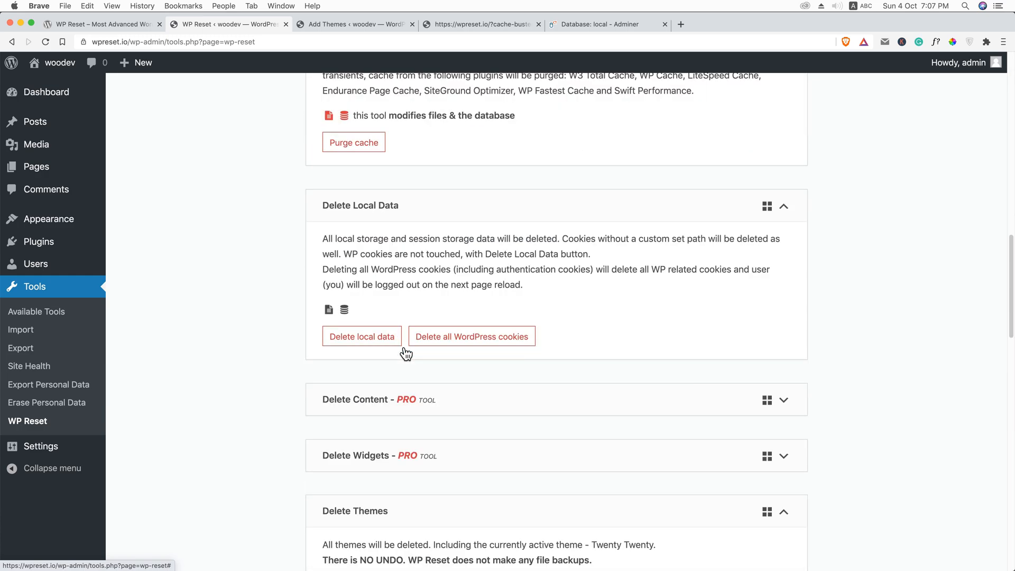
scroll(403, 347, down, 5)
scroll(402, 313, down, 3)
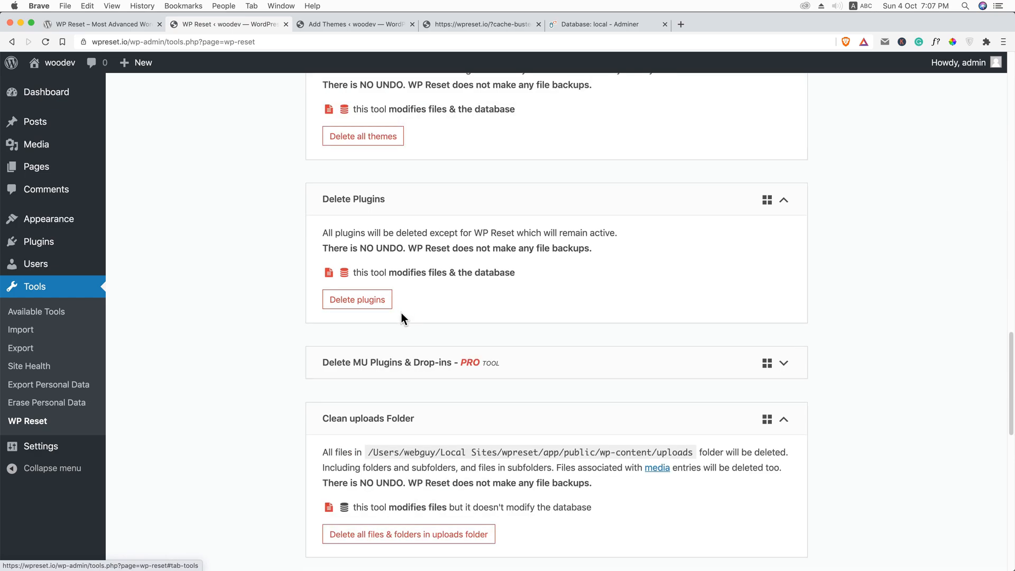
scroll(395, 333, down, 3)
scroll(390, 245, down, 5)
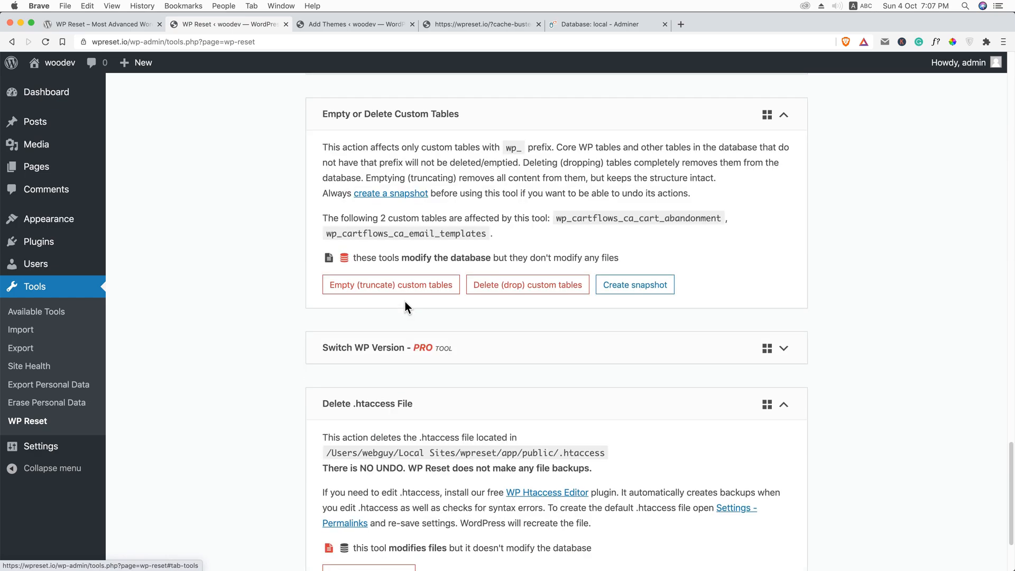
scroll(405, 301, down, 3)
scroll(380, 288, up, 2)
scroll(380, 288, up, 5)
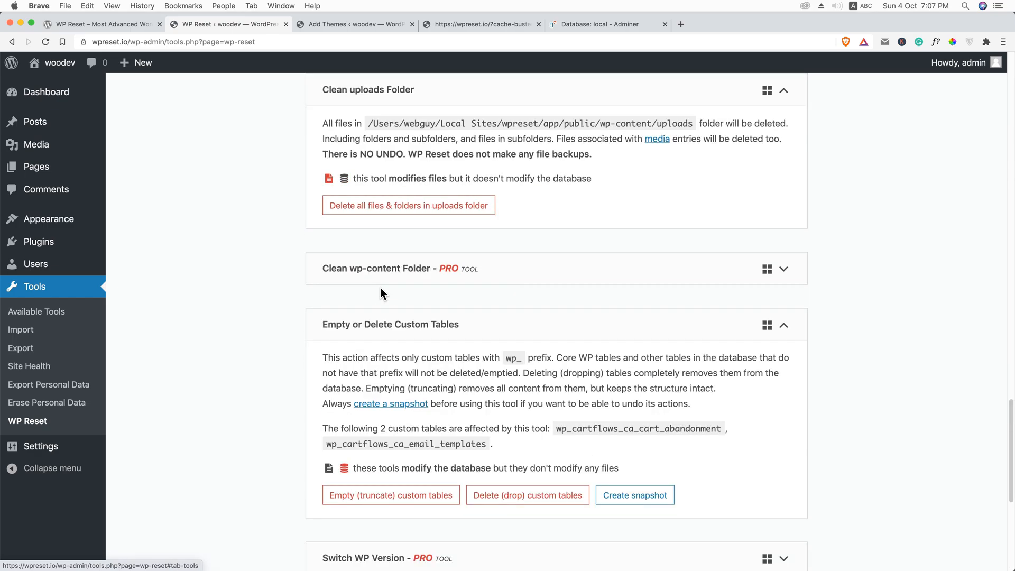
scroll(382, 292, up, 2)
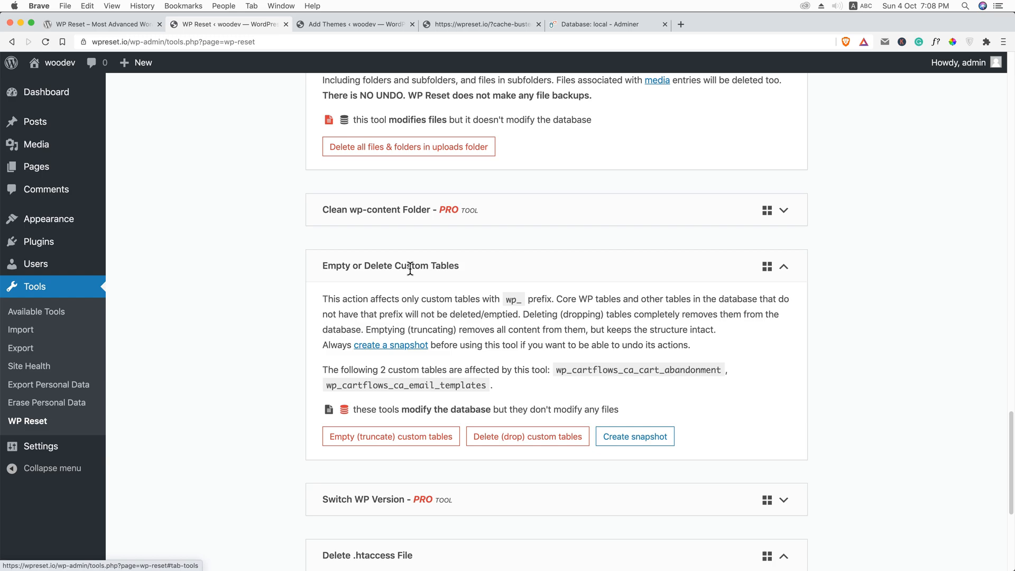
click(521, 437)
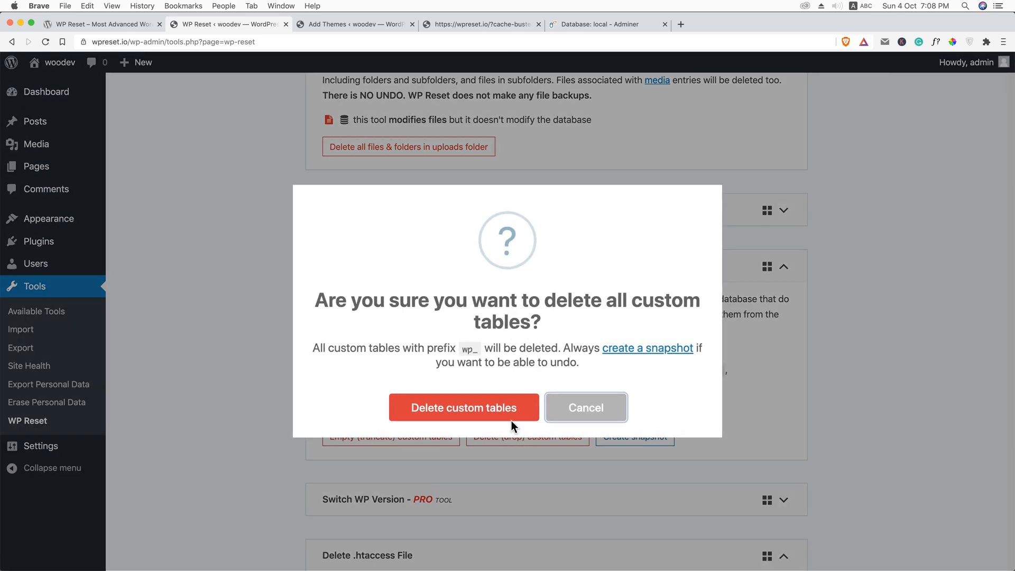
click(491, 407)
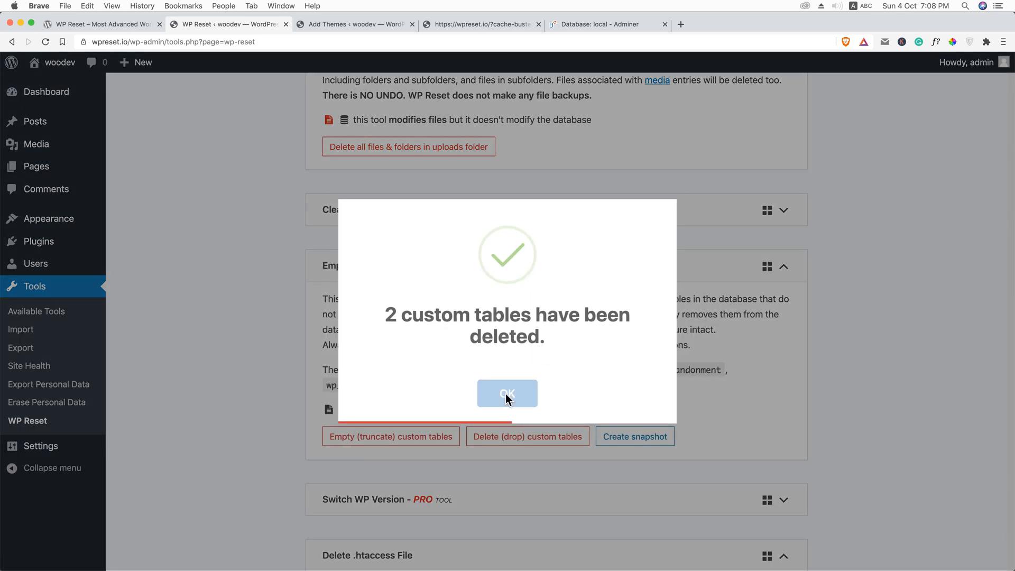
click(506, 394)
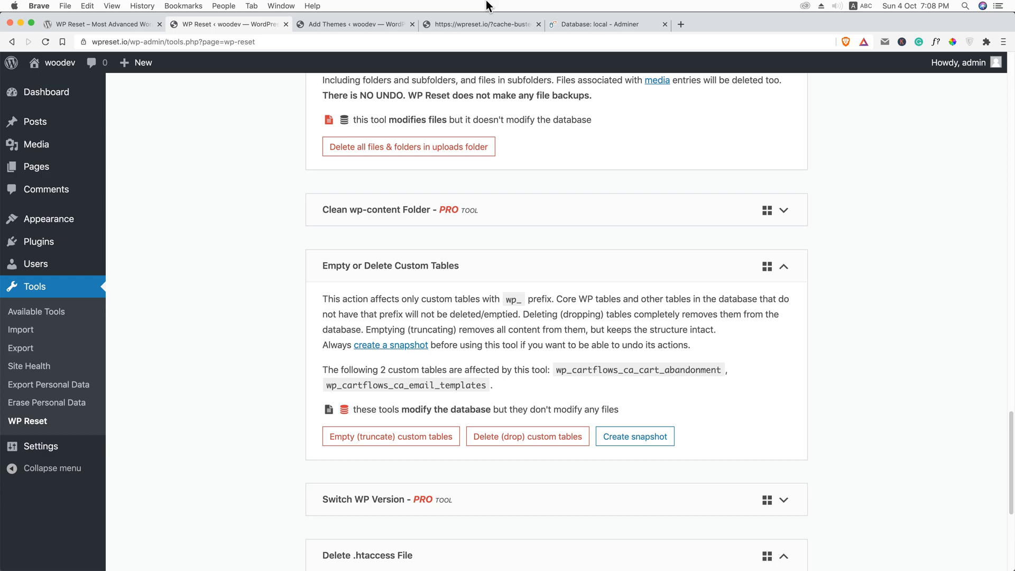
Reload Adminer's table list for the local database and go up to the server's database list.
click(575, 26)
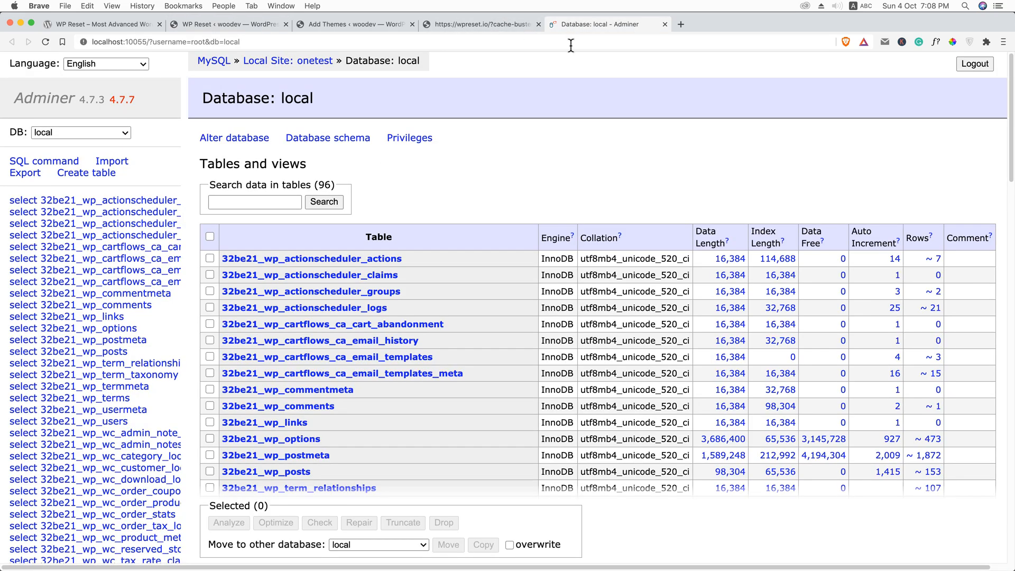
click(47, 41)
click(46, 42)
click(290, 64)
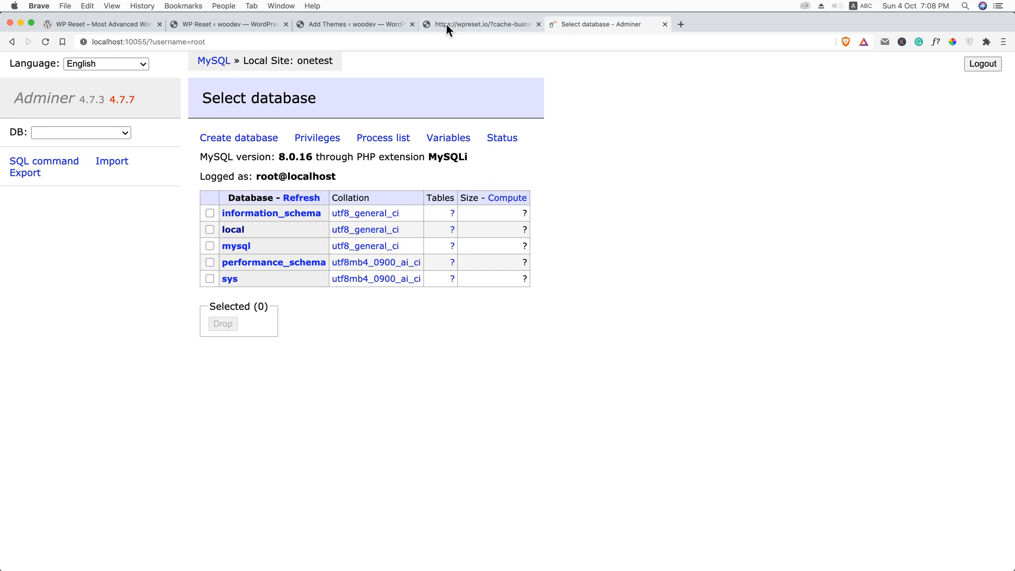
Close the Adminer browser tab and land on the WordPress Add Themes page.
click(364, 25)
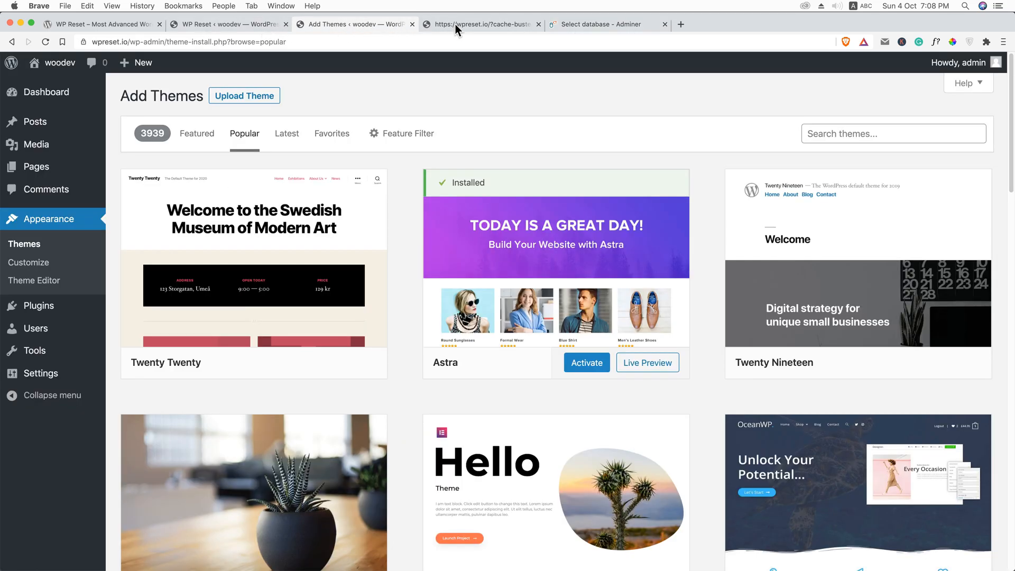
click(566, 24)
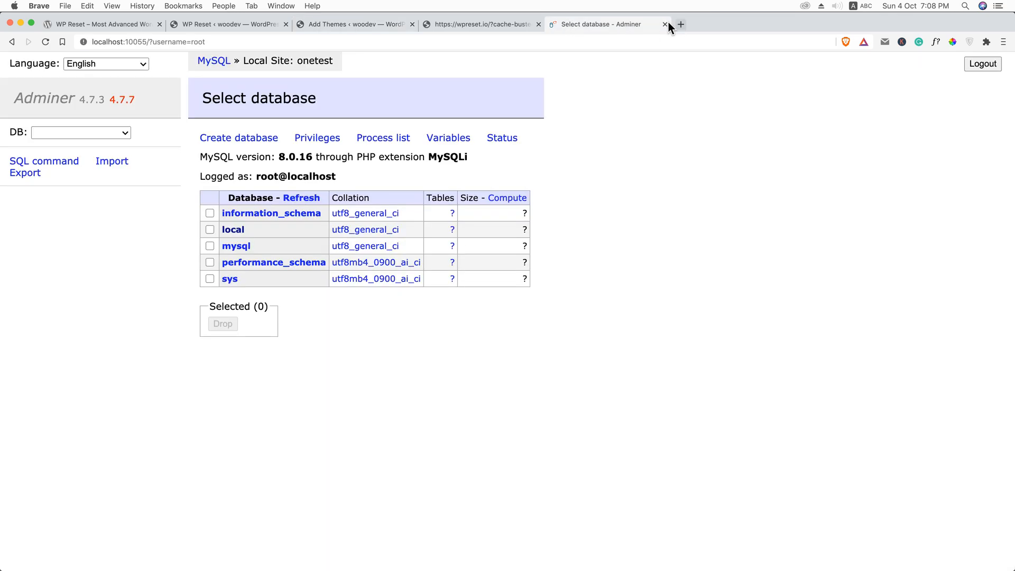
click(666, 24)
click(370, 24)
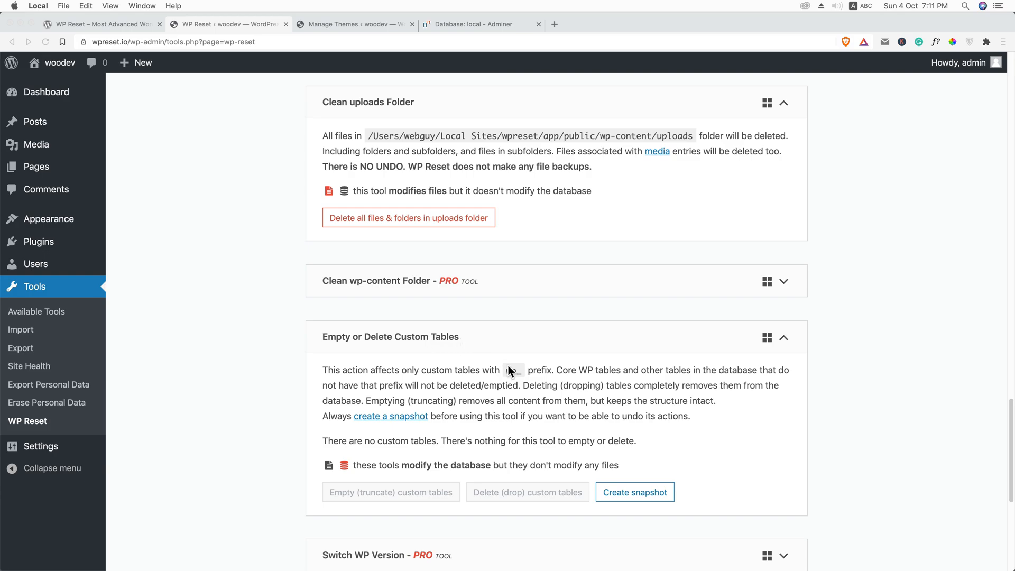
Compare Adminer's table list with WP Reset's no-custom-tables message, highlighting the wp_ prefix.
click(490, 21)
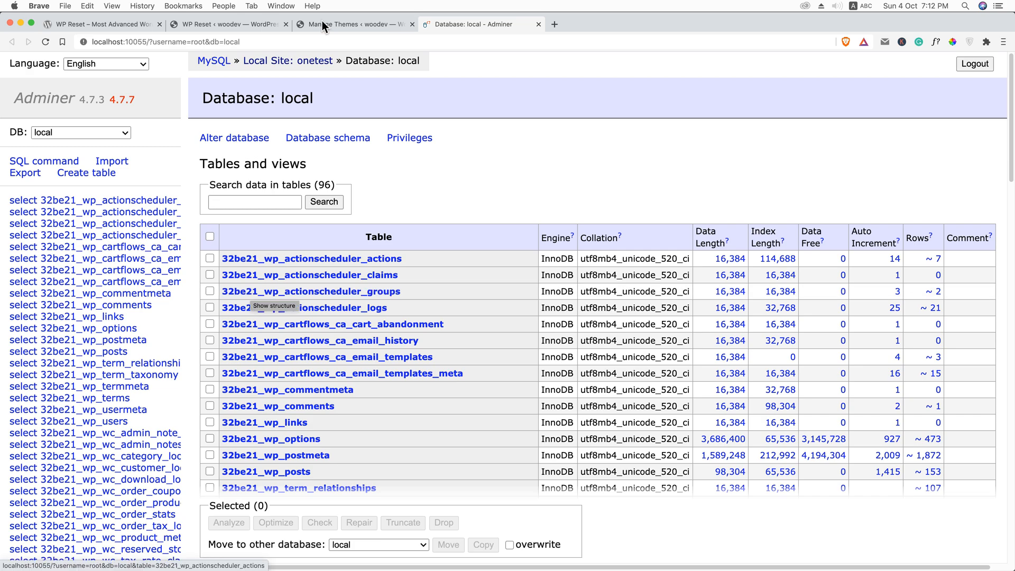
click(231, 24)
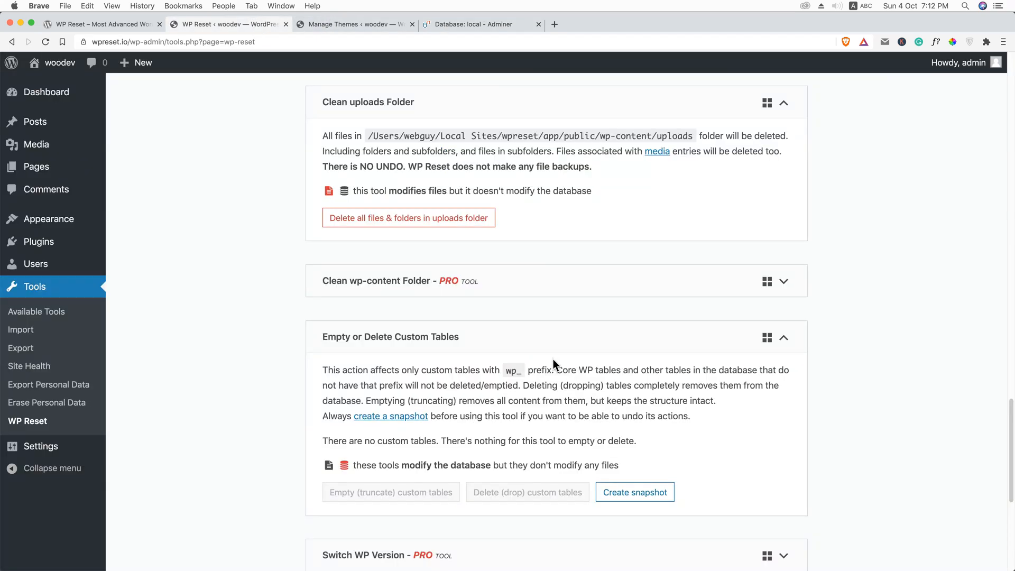
drag(512, 369, 524, 371)
click(485, 24)
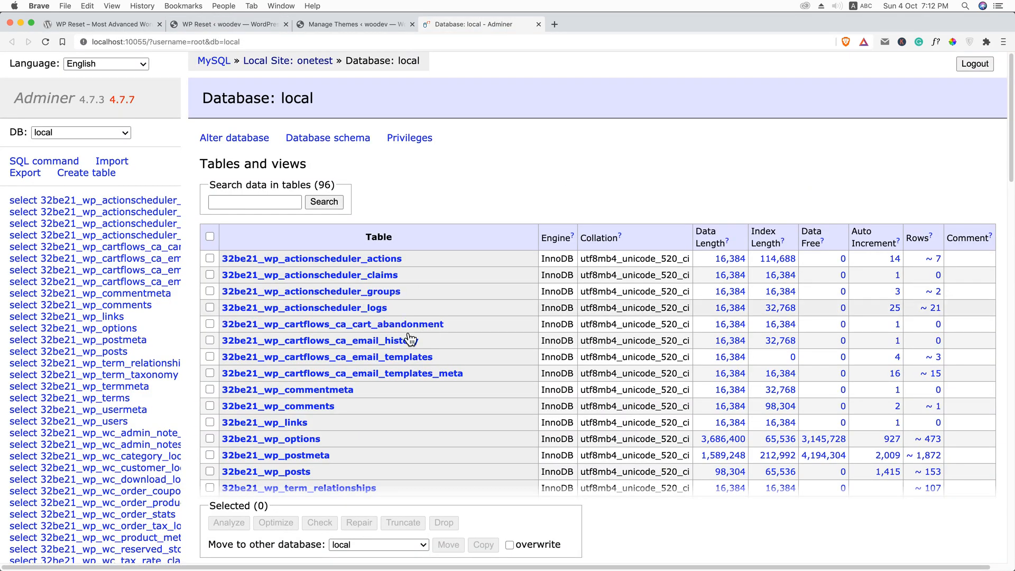
Back in the WordPress admin, view the site's Pages list and the Media library.
click(103, 24)
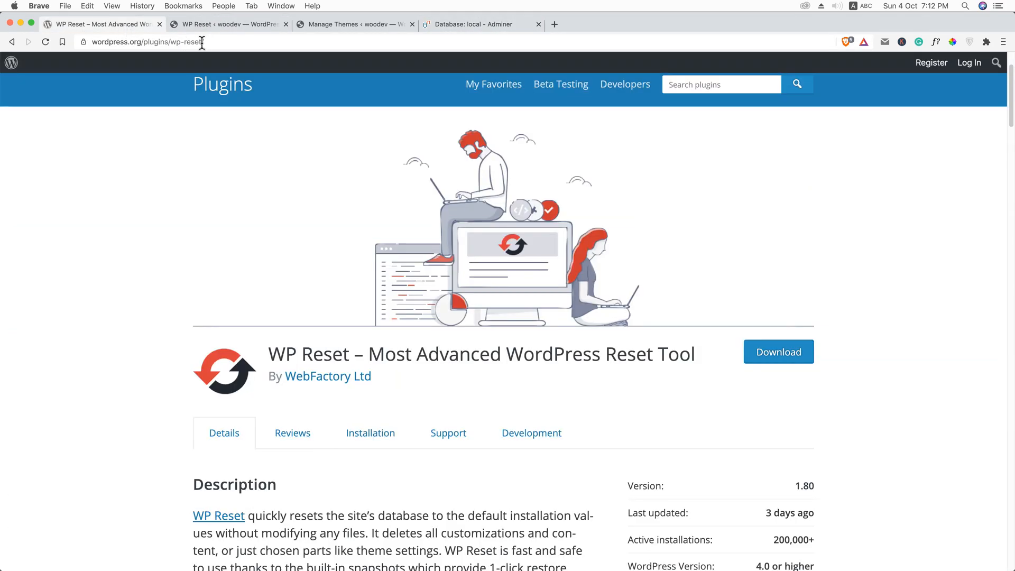
click(229, 25)
scroll(556, 318, up, 5)
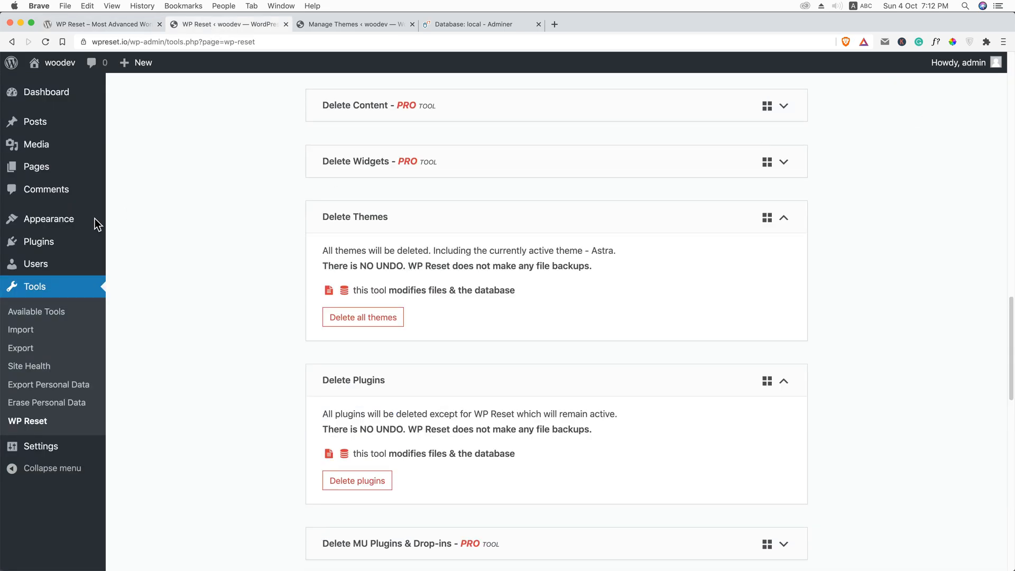
mouse_move(36, 167)
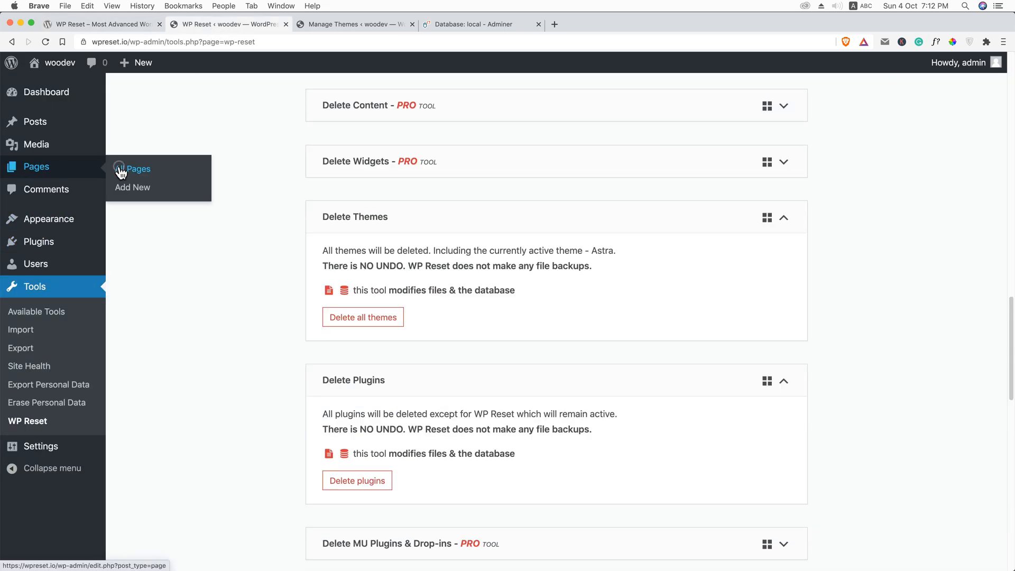
click(121, 170)
click(36, 145)
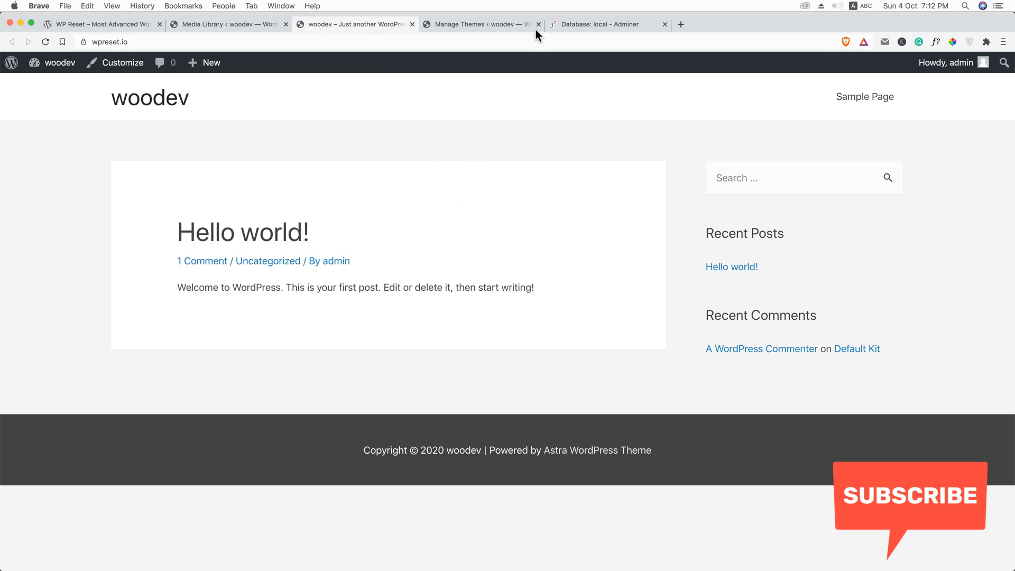
Close the Manage Themes and Adminer tabs and show the woodev front page running Astra.
click(538, 24)
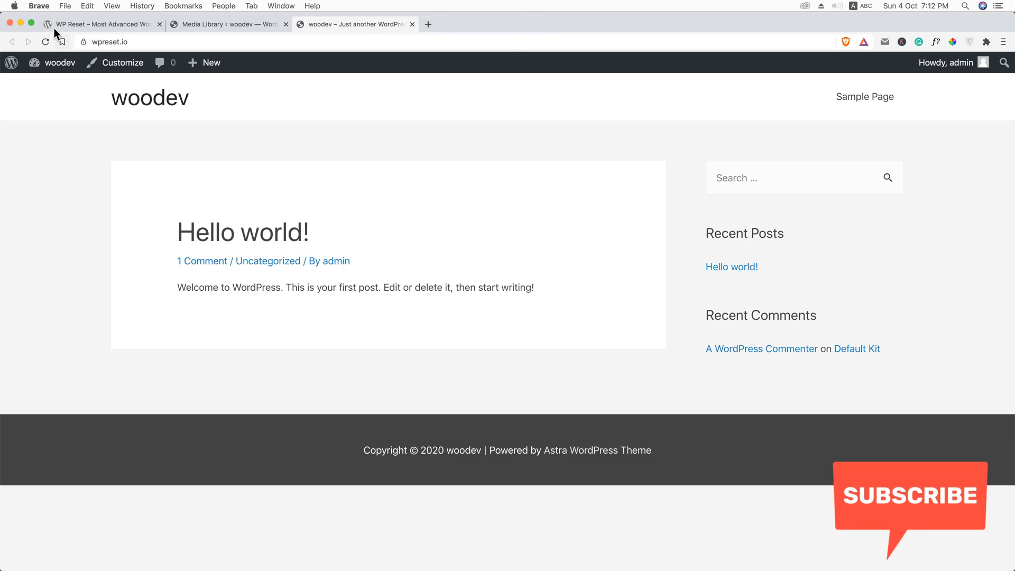
click(88, 23)
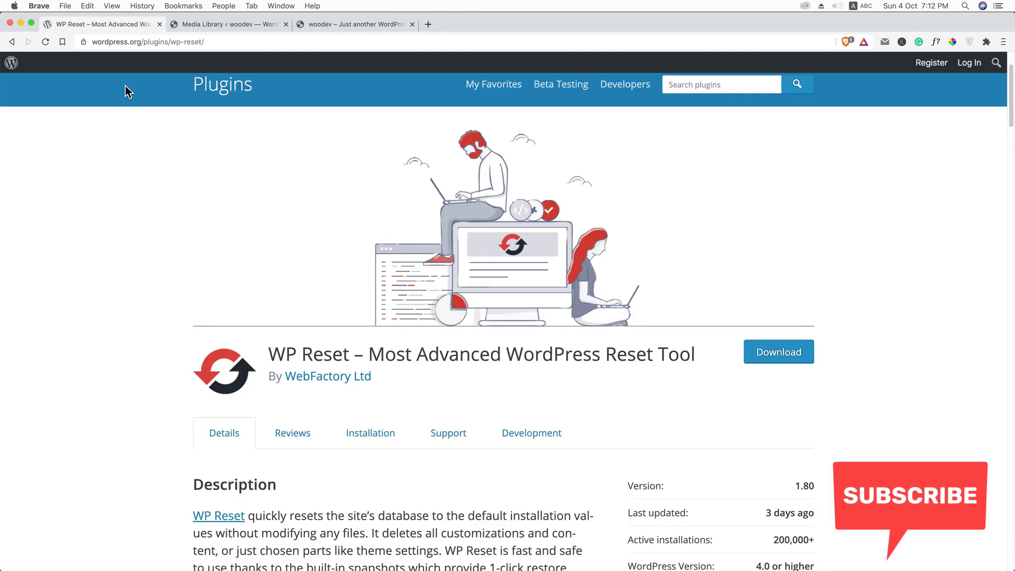
click(329, 23)
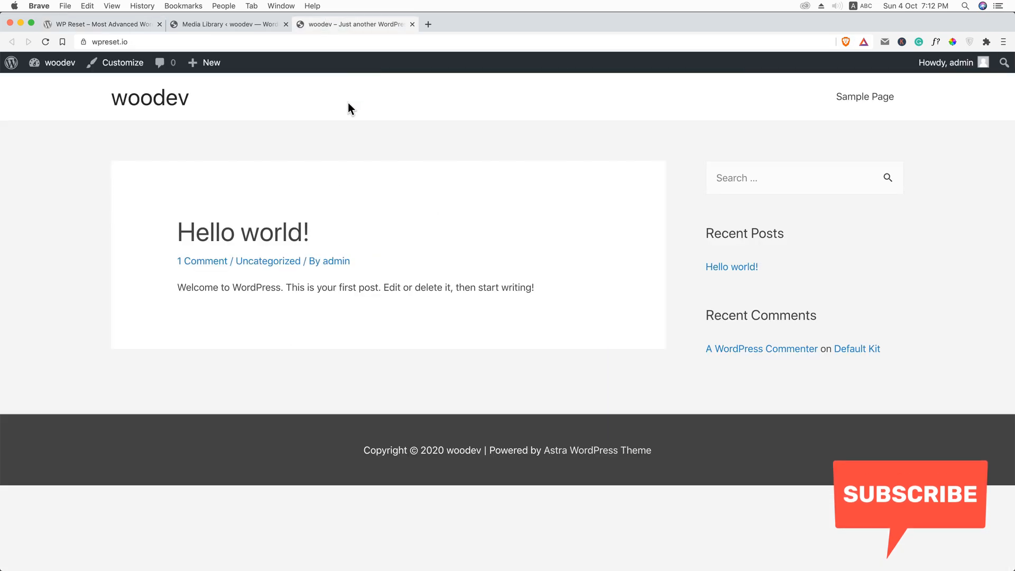